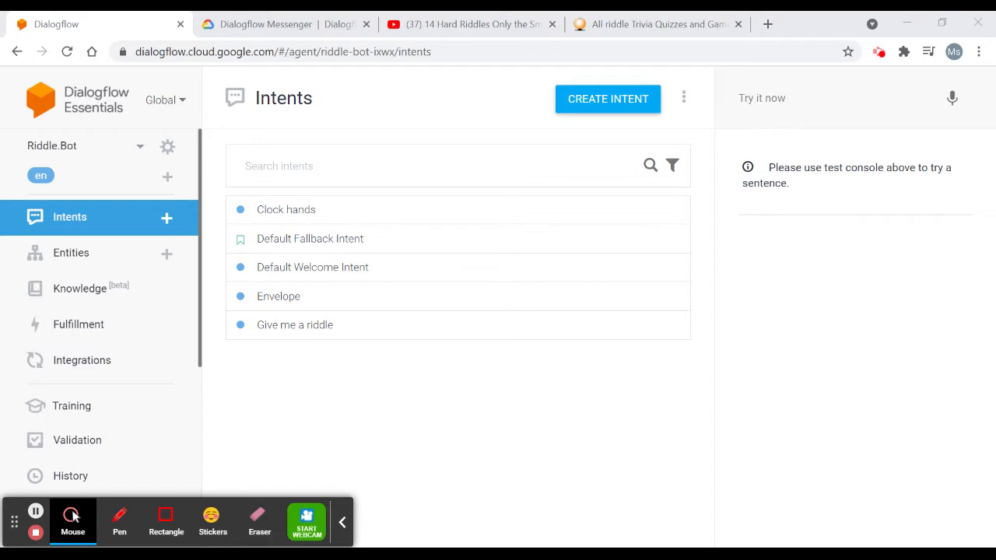
Browse the rich response types in the Dialogflow Messenger documentation, including the button, list, accordion and suggestion chip types.
click(317, 29)
scroll(645, 363, down, 3)
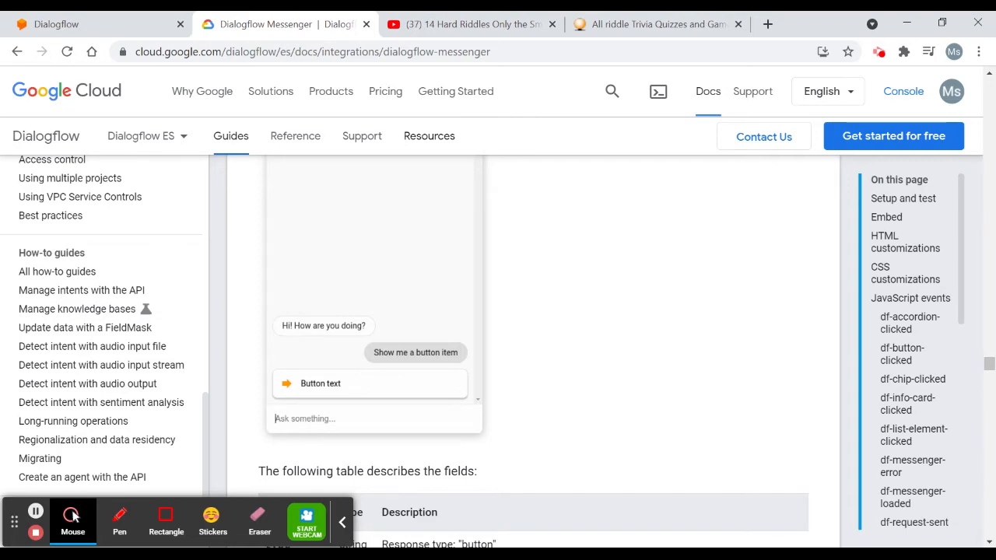
scroll(611, 396, down, 8)
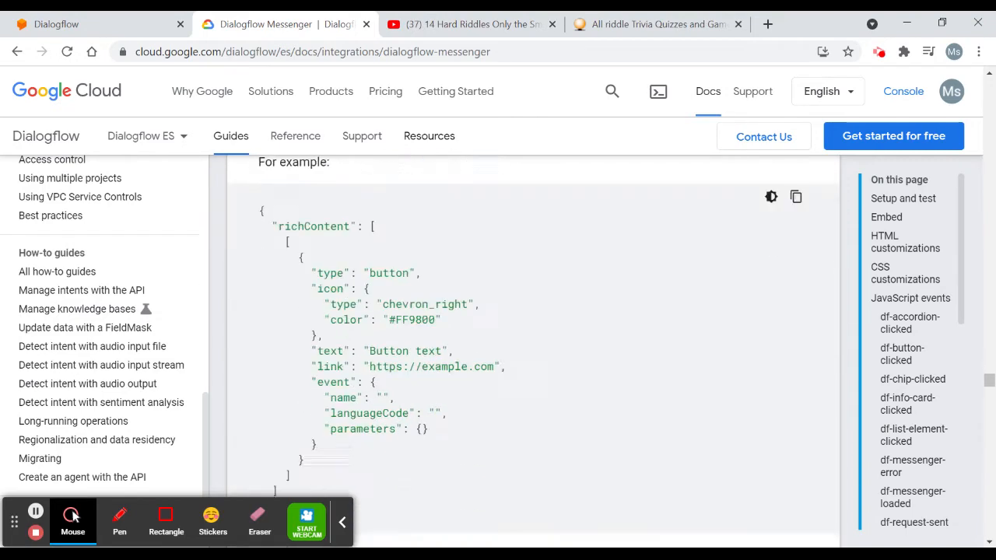
scroll(655, 300, down, 15)
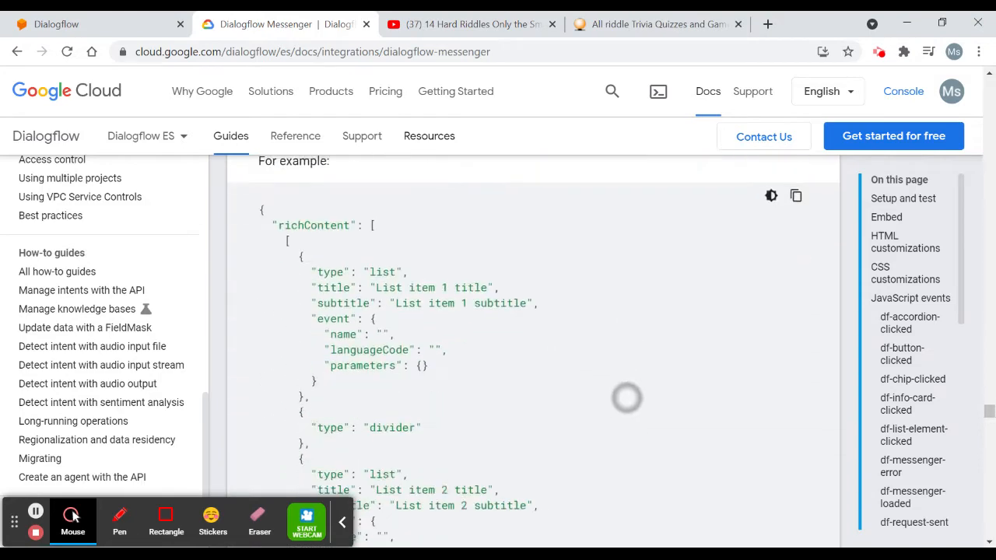
scroll(668, 265, down, 15)
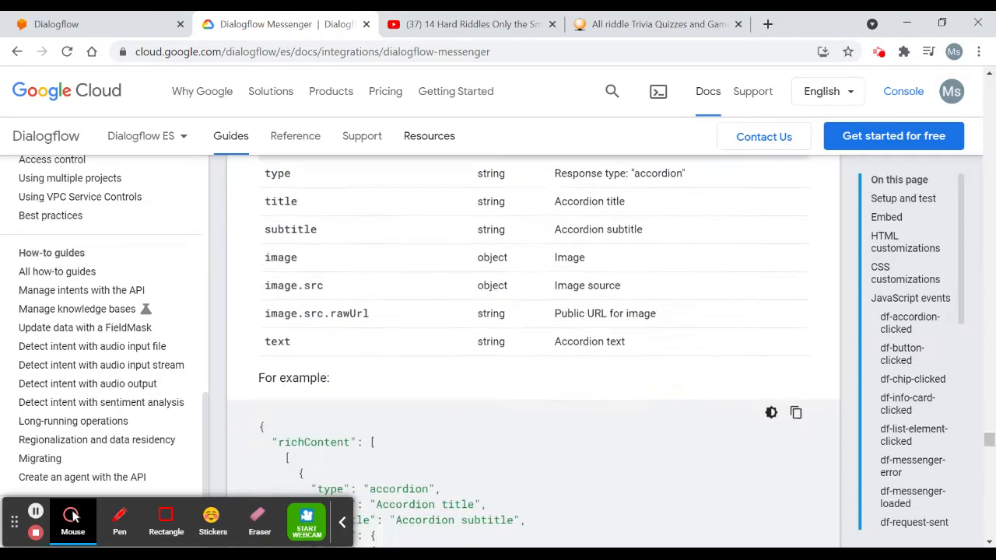
scroll(682, 300, down, 2)
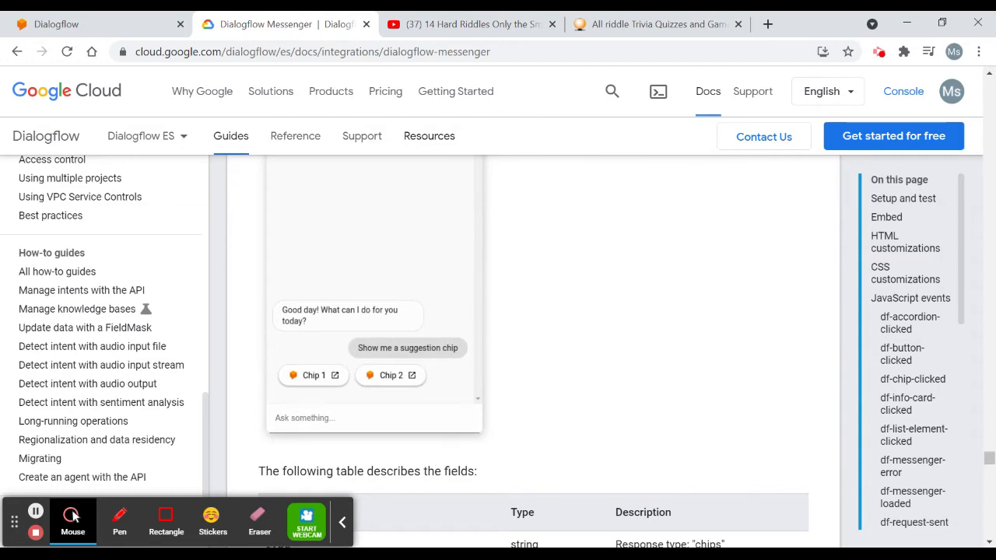
scroll(635, 244, up, 15)
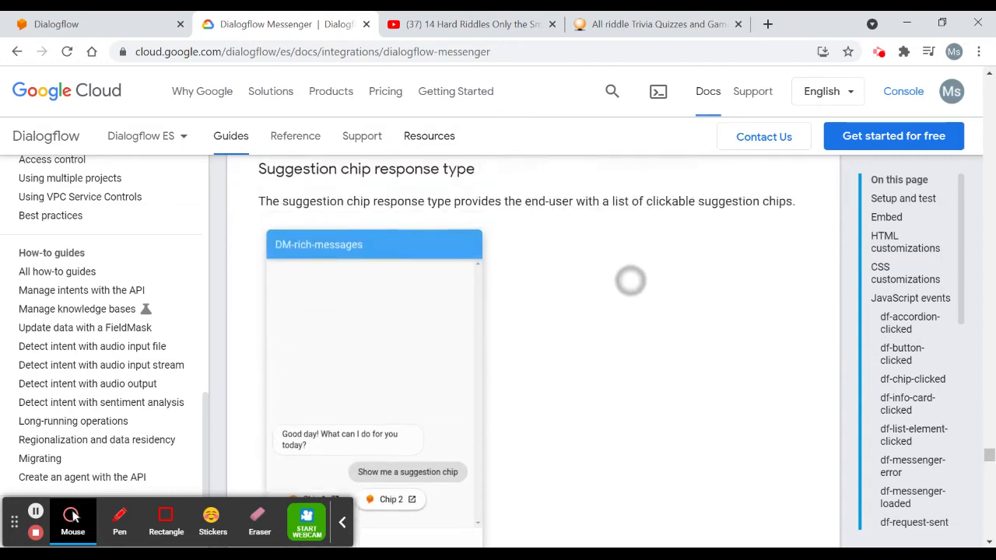
scroll(632, 336, up, 6)
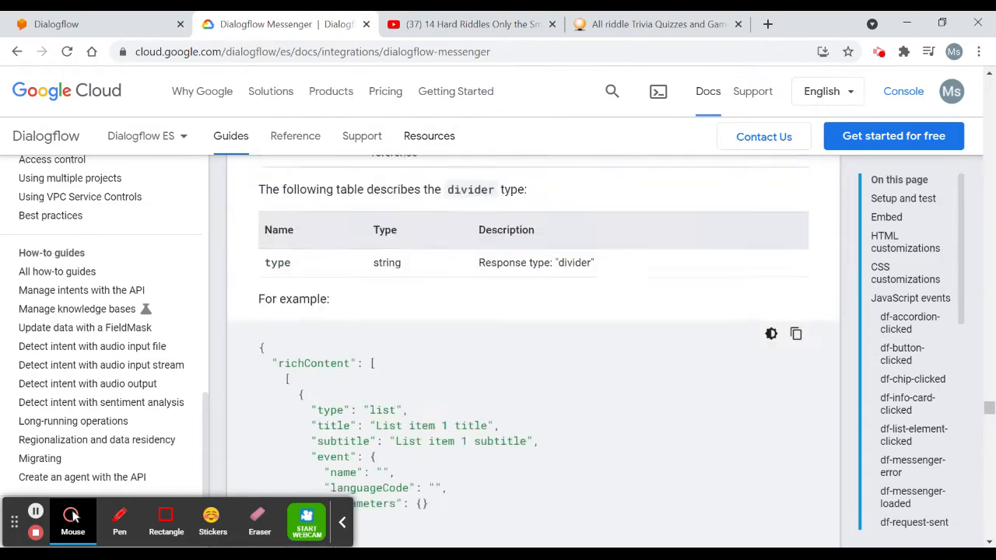
scroll(625, 439, down, 4)
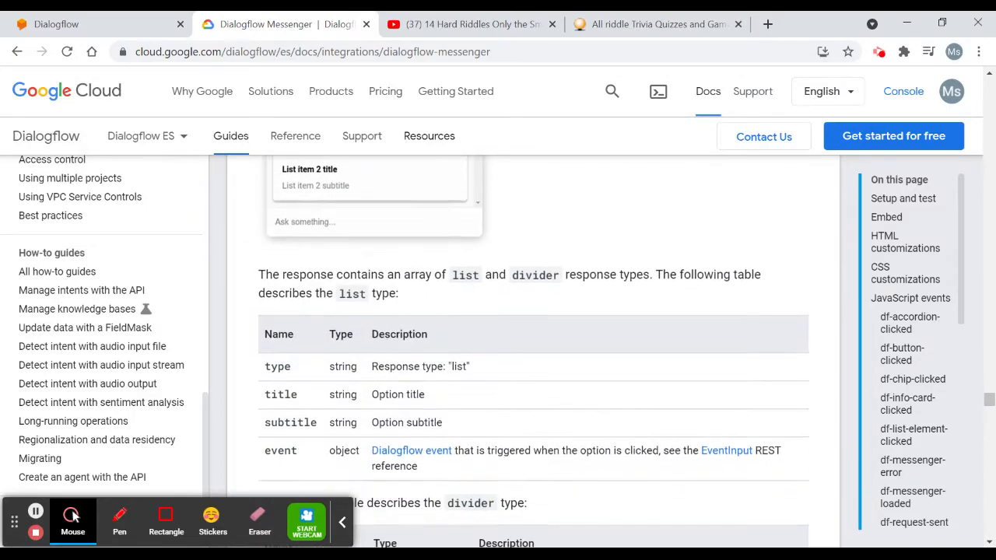
scroll(615, 350, up, 8)
scroll(613, 349, up, 5)
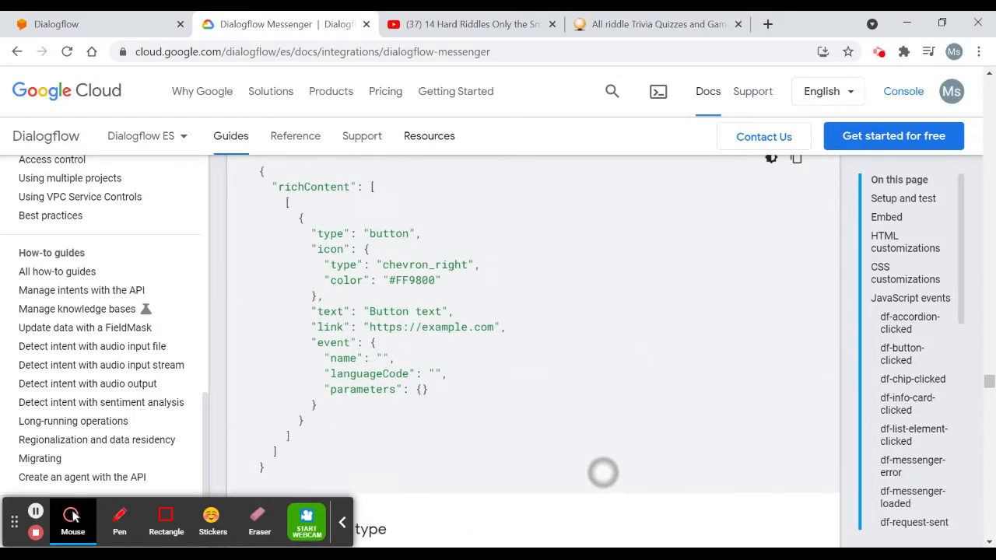
Copy the JSON code sample of the button response type from the documentation.
scroll(582, 493, up, 4)
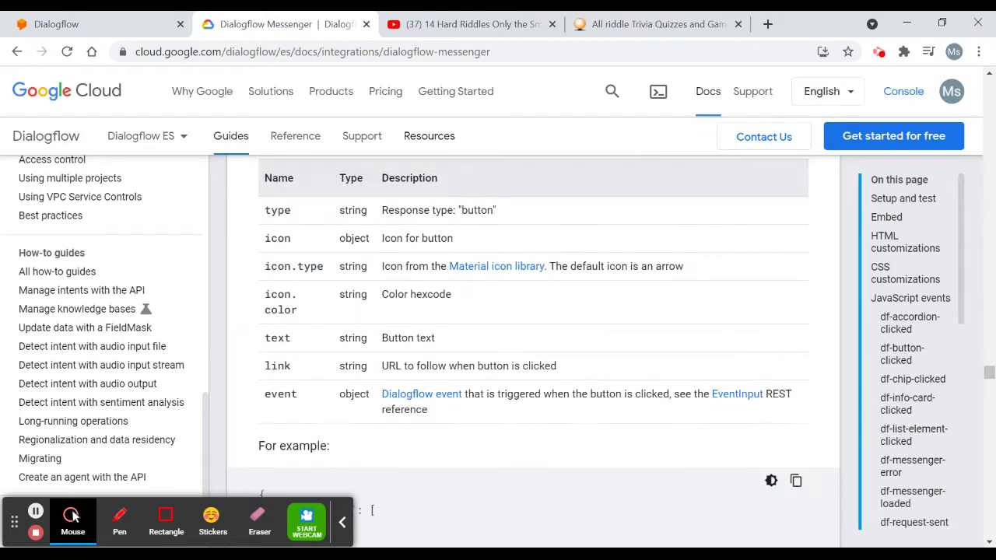
scroll(600, 389, up, 3)
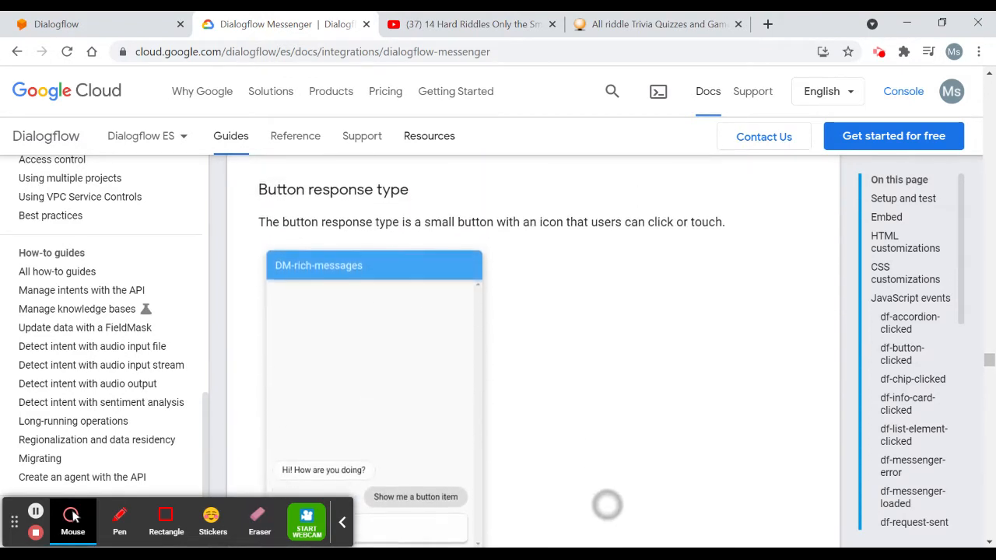
scroll(607, 505, down, 3)
scroll(651, 370, down, 4)
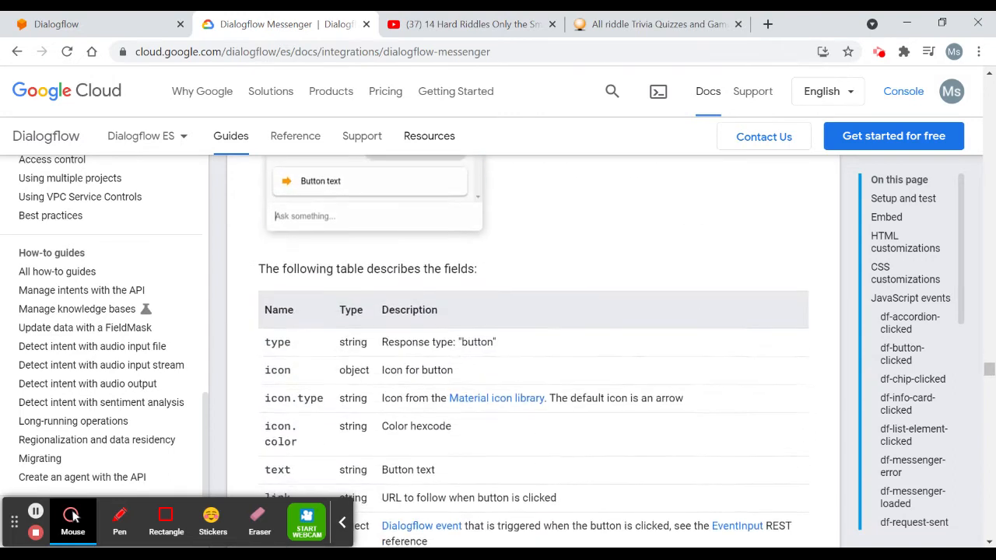
scroll(613, 362, down, 4)
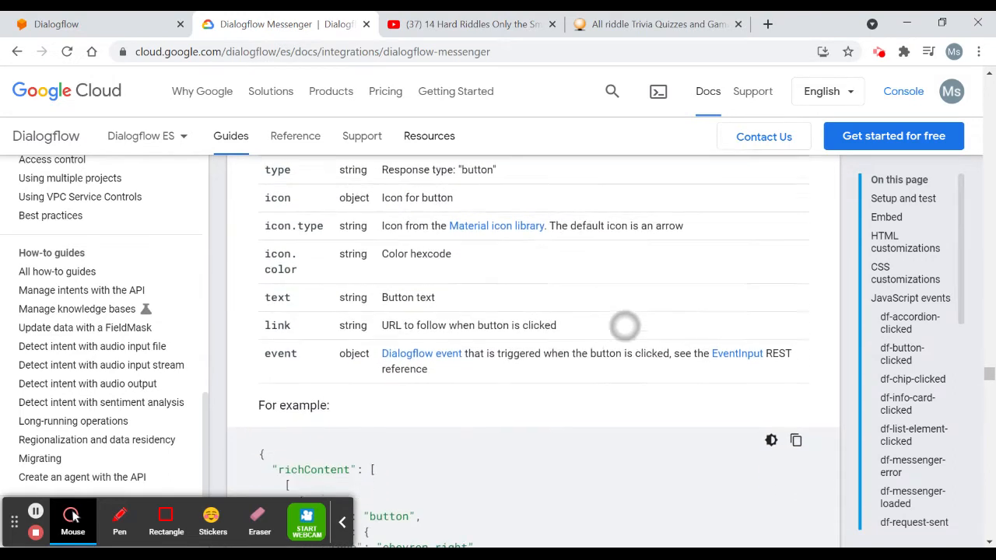
scroll(591, 331, up, 1)
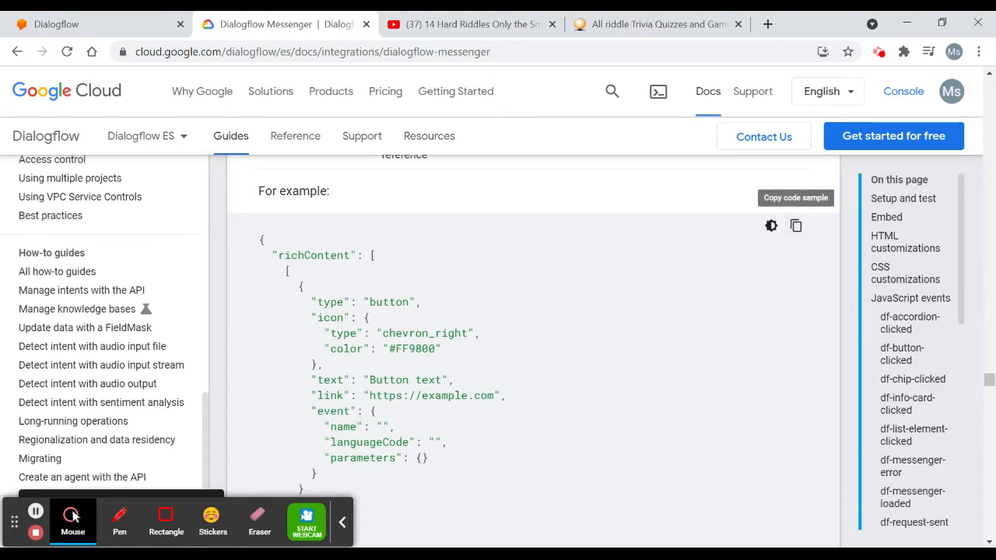
Create an intent named "bored" in the Riddle.Bot agent and enter "I'm bored" as its training phrase.
click(67, 28)
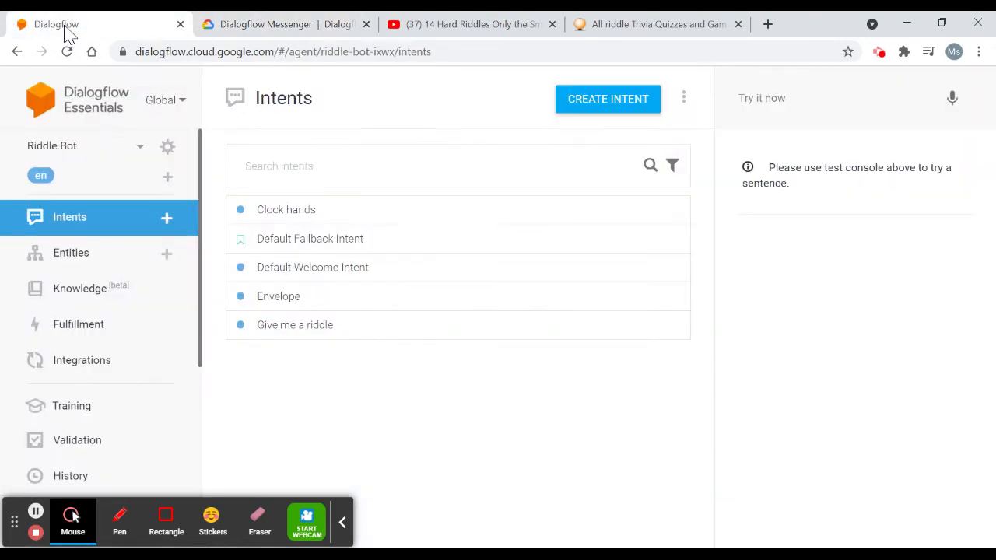
click(576, 111)
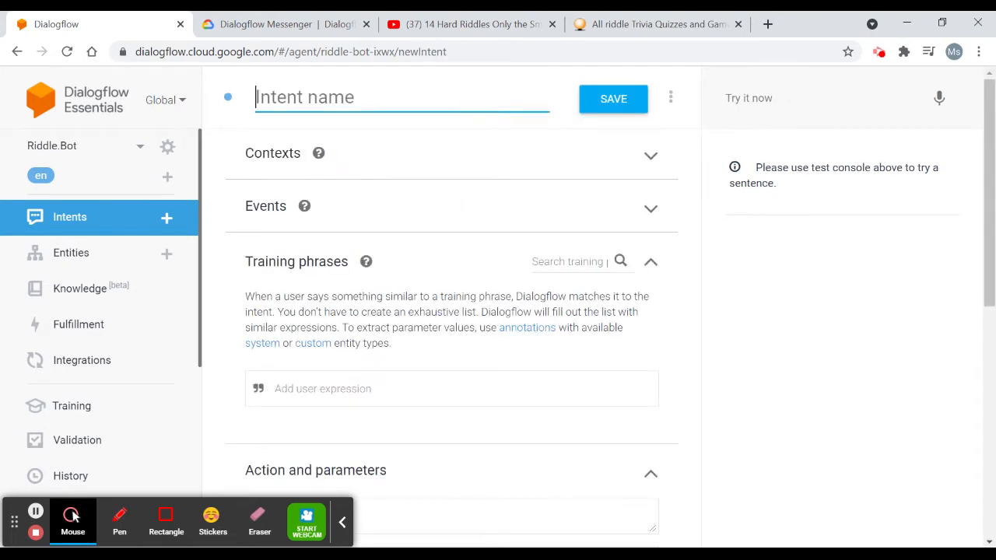
text(bored)
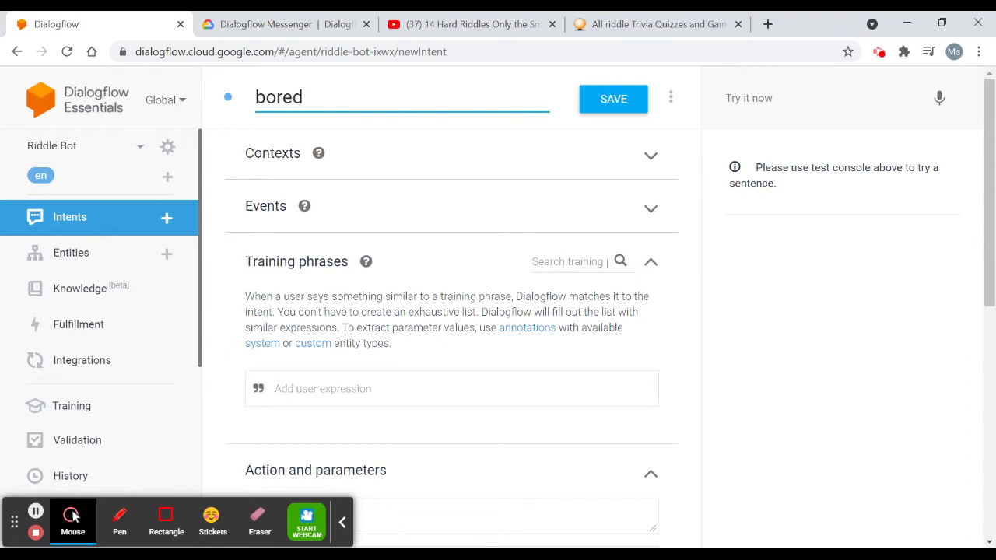
click(397, 395)
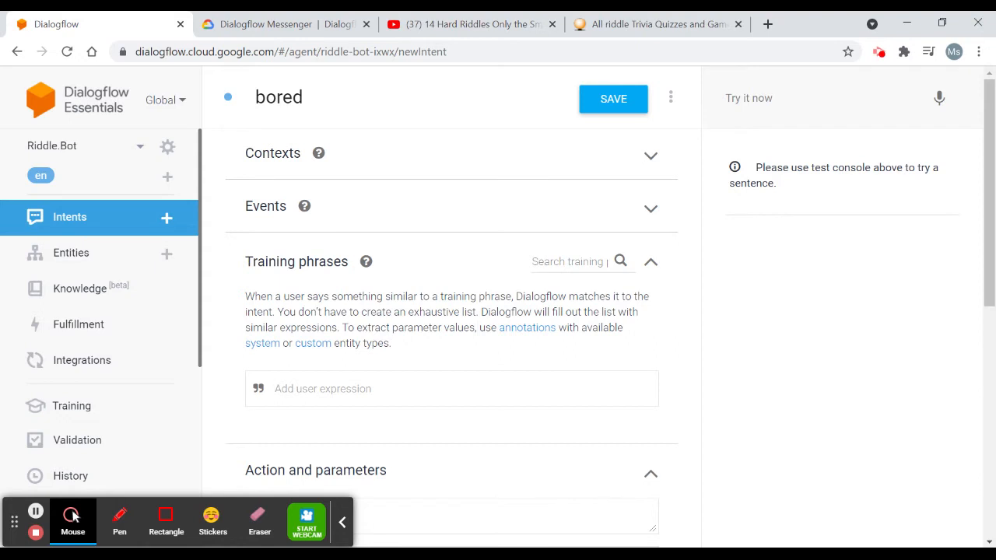
text(I'm bored)
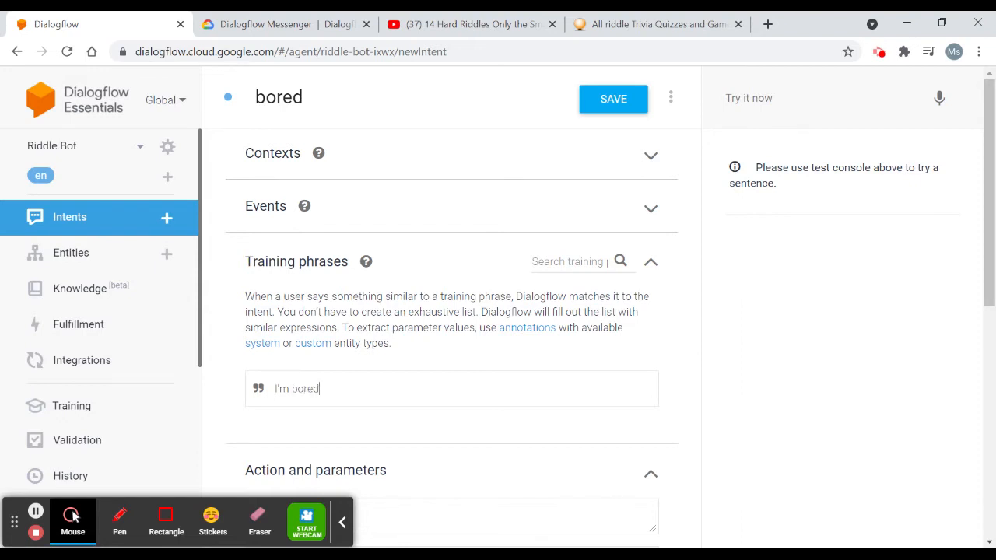
Delete the empty text response from the bored intent's default responses.
drag(981, 277, 986, 522)
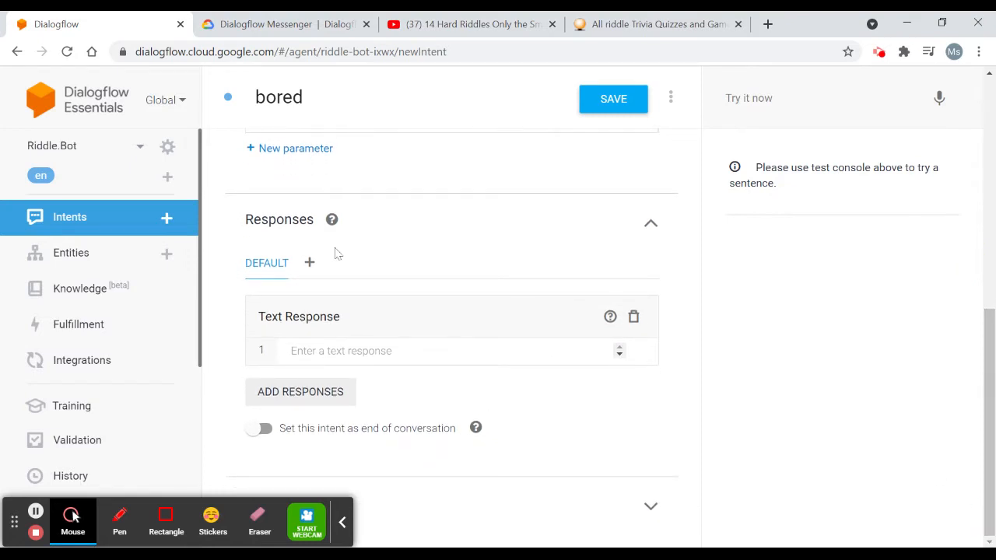
click(633, 320)
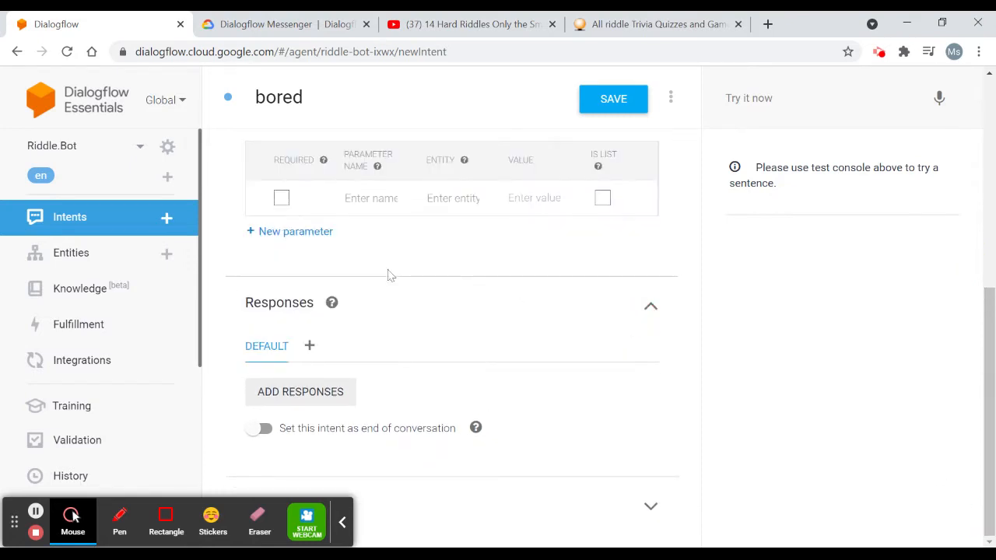
click(309, 349)
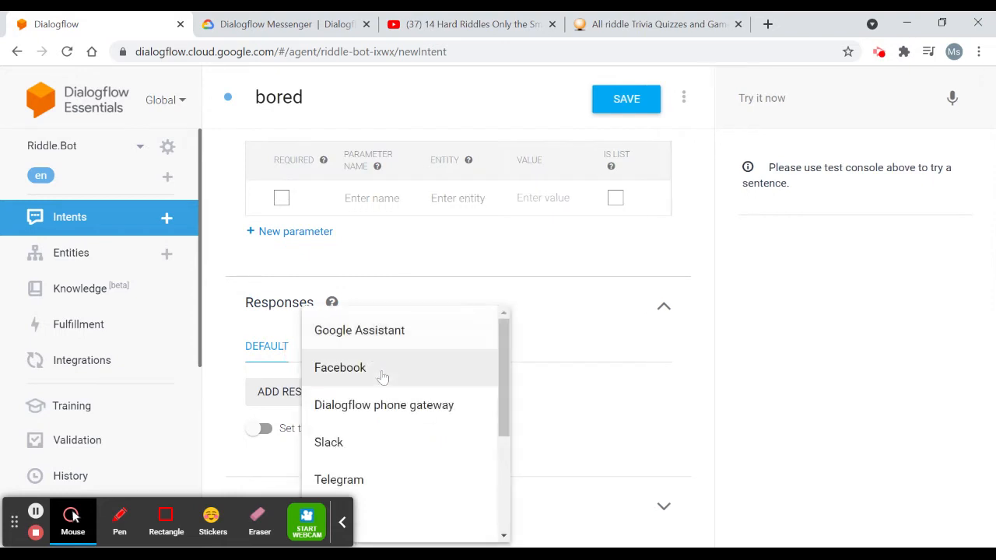
click(572, 354)
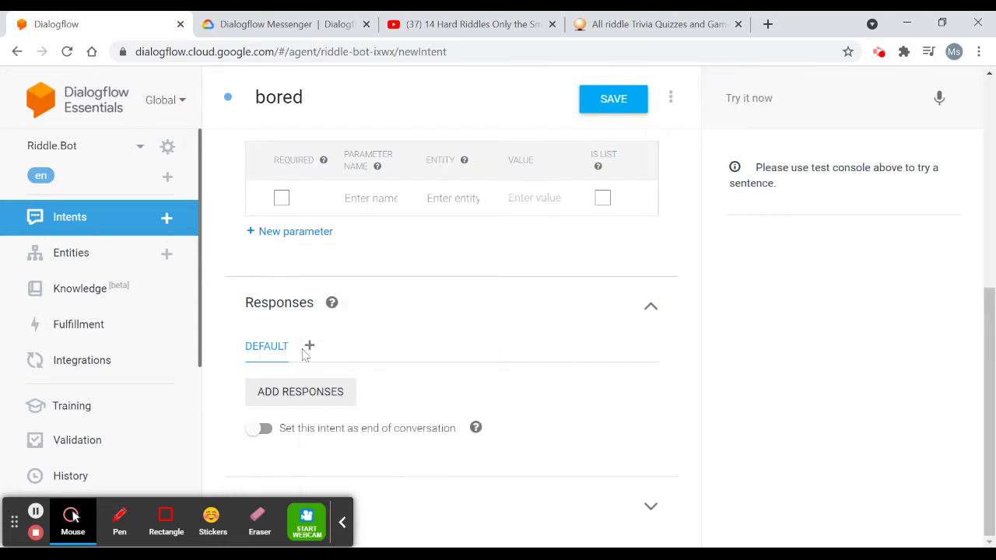
click(309, 347)
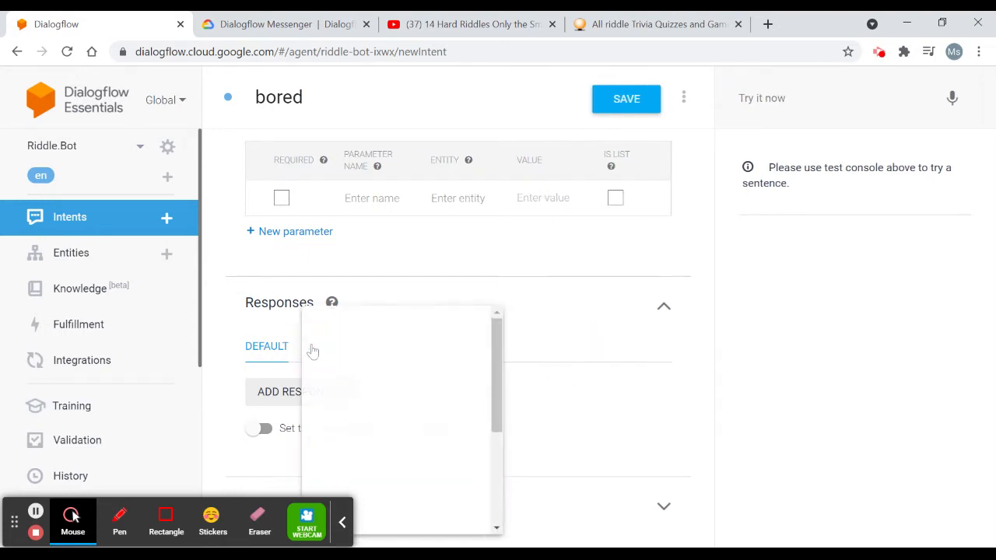
click(262, 352)
Add a custom payload response to the bored intent and replace its empty braces with the copied button code.
click(274, 392)
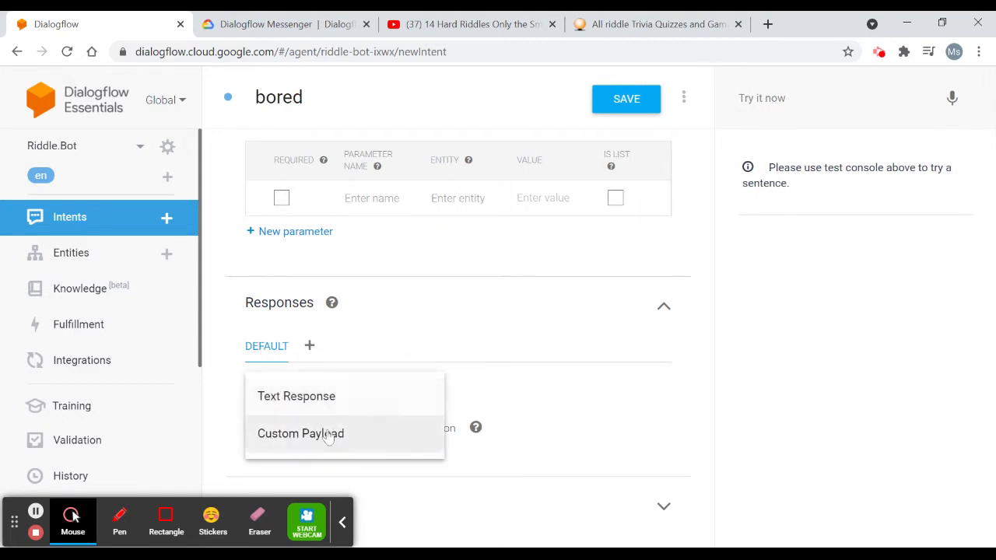
click(329, 435)
click(326, 433)
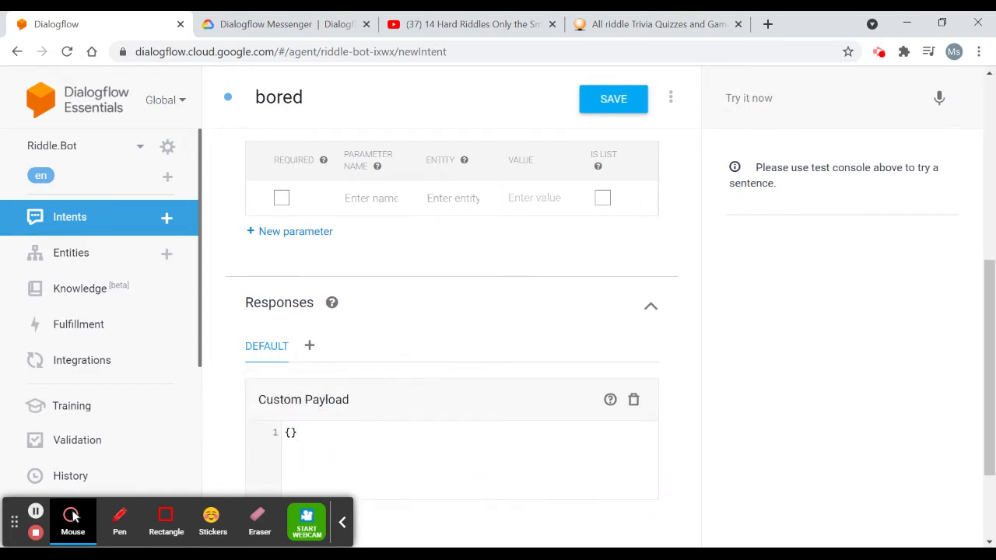
scroll(982, 311, down, 2)
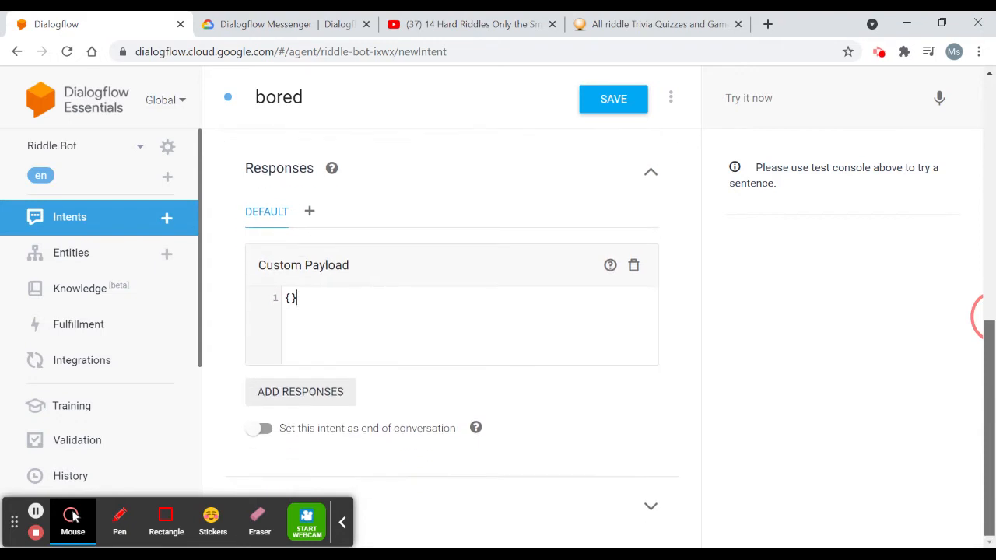
drag(338, 314, 233, 296)
key(ctrl+v)
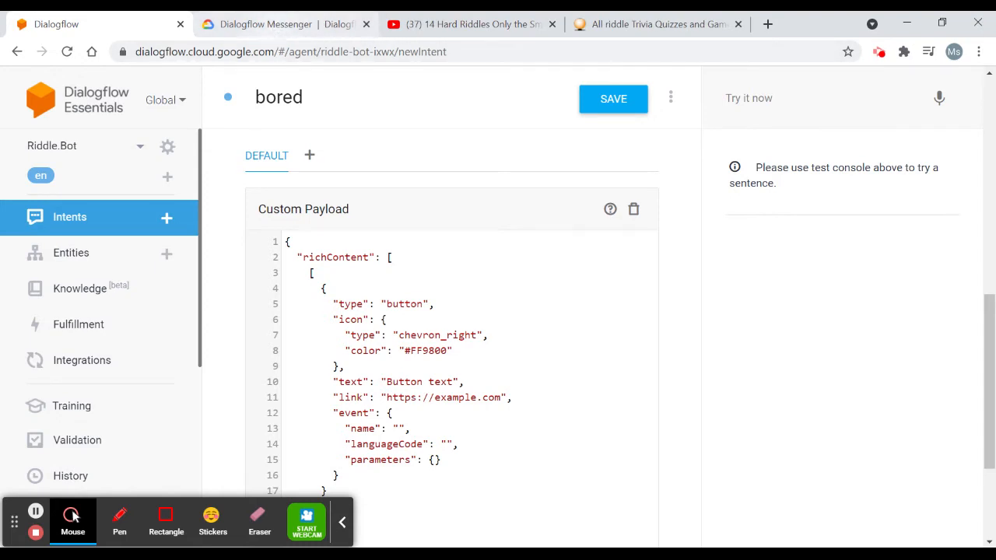
Select the icon's colour code in the payload and search Google for "html colour picker" in a new tab.
drag(990, 348, 991, 384)
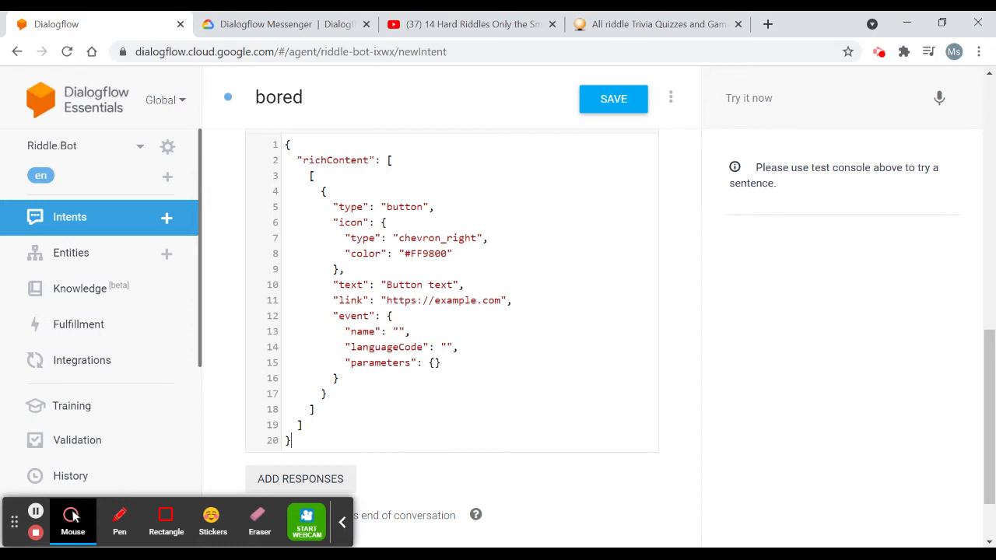
drag(448, 254, 405, 255)
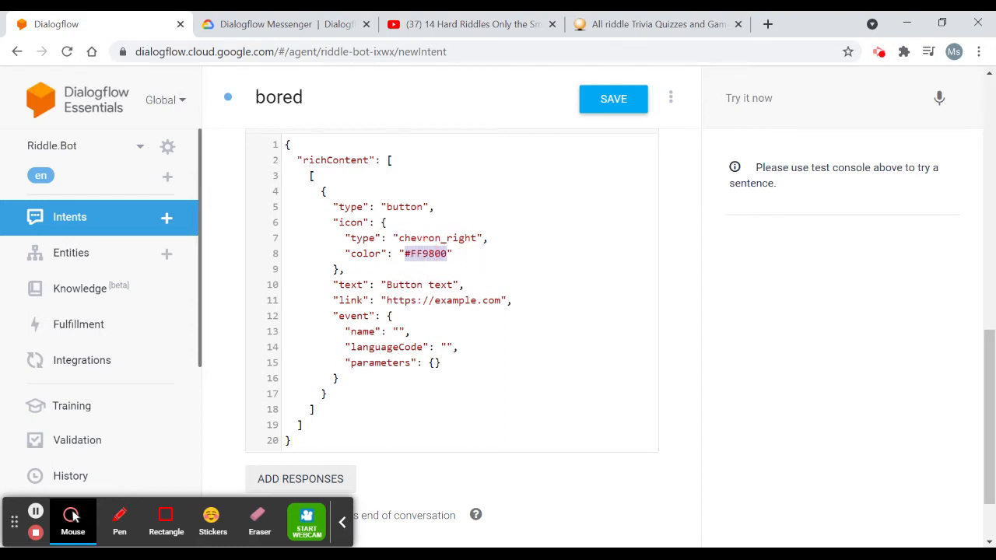
click(768, 24)
click(467, 51)
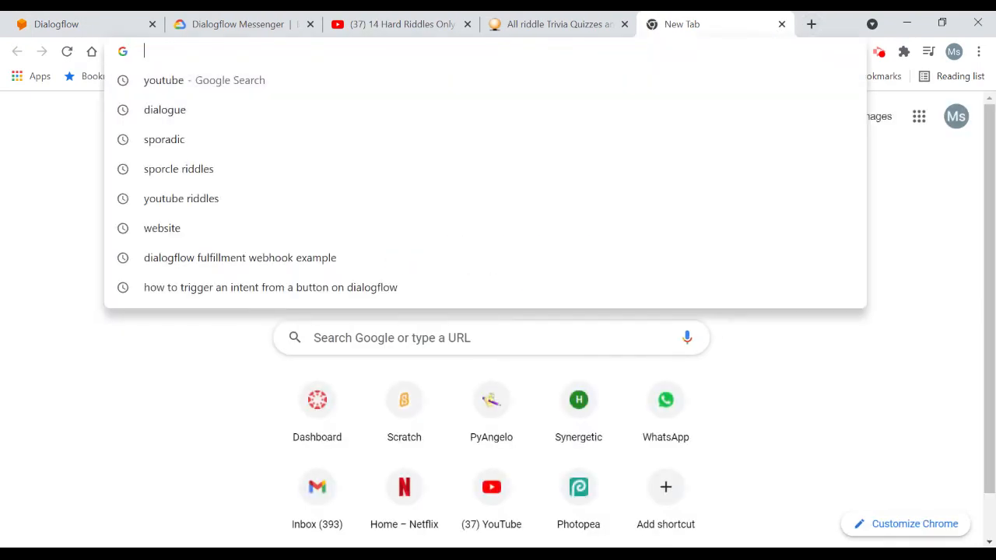
text(h)
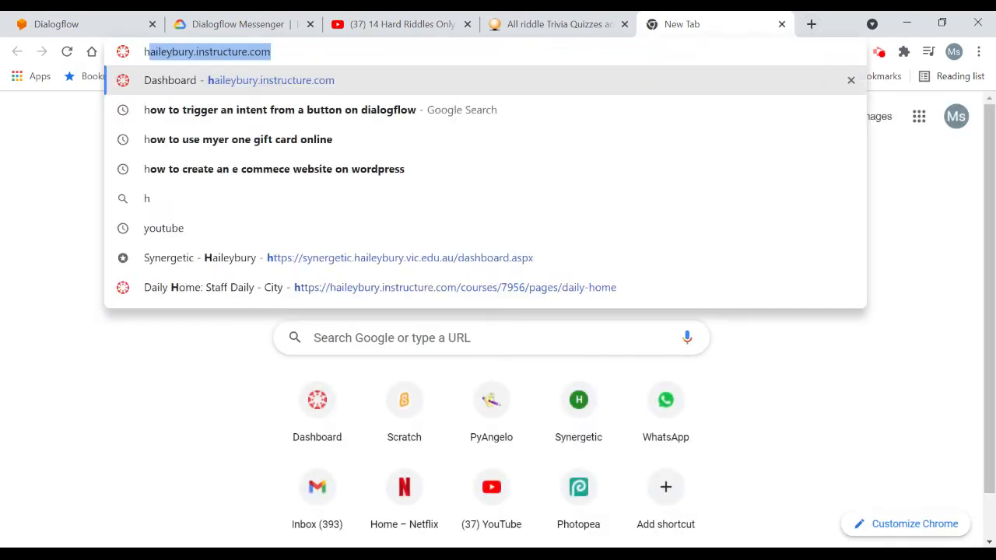
text(tml colou)
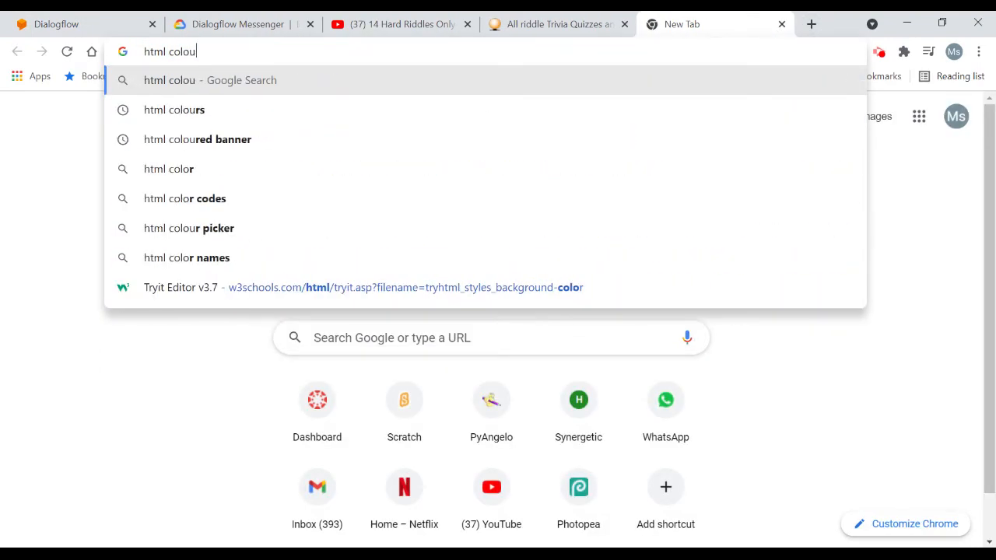
text(r picker)
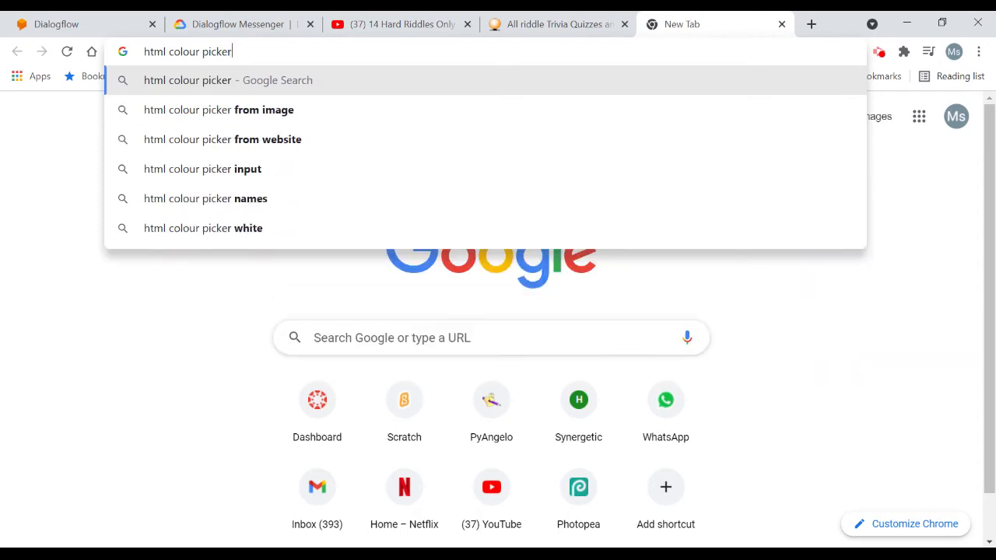
key(Return)
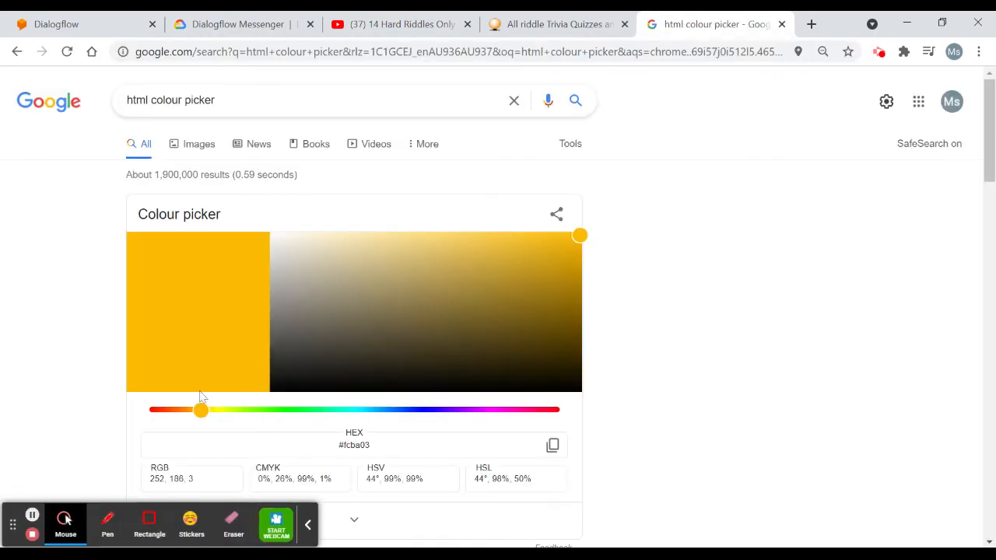
Pick a green in the colour picker, copy its hex code, and set the payload's icon color to #03fc7f.
drag(204, 419, 321, 427)
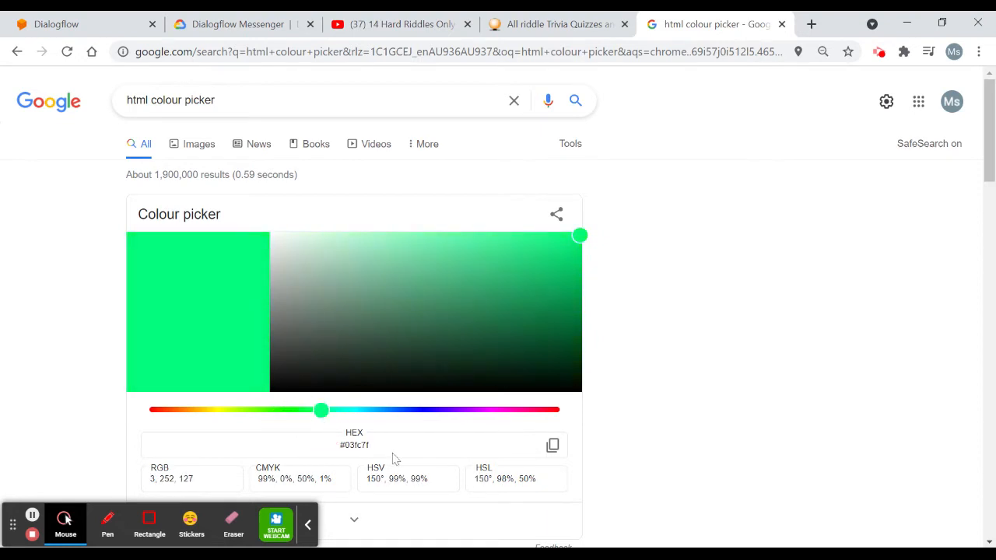
drag(389, 450, 336, 444)
key(ctrl+c)
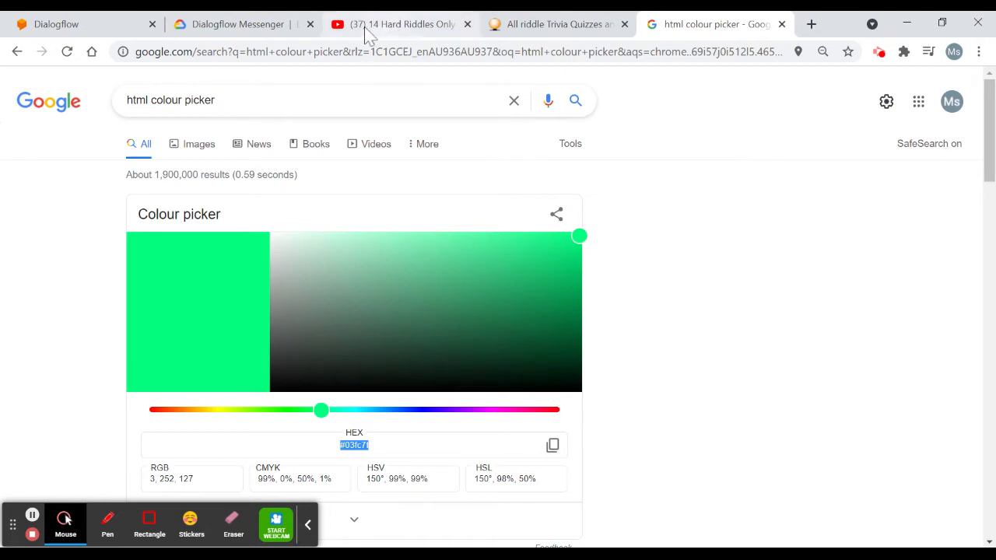
click(111, 24)
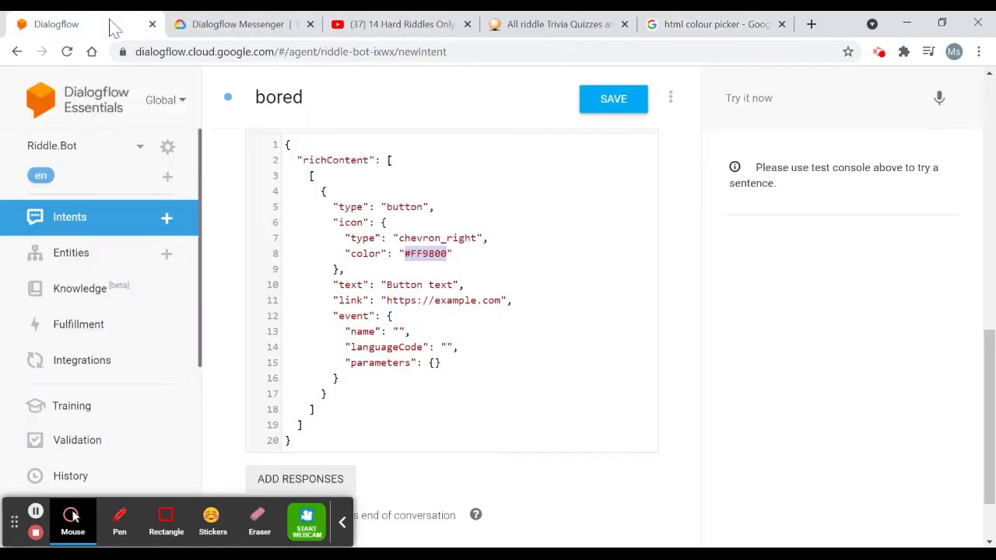
click(443, 254)
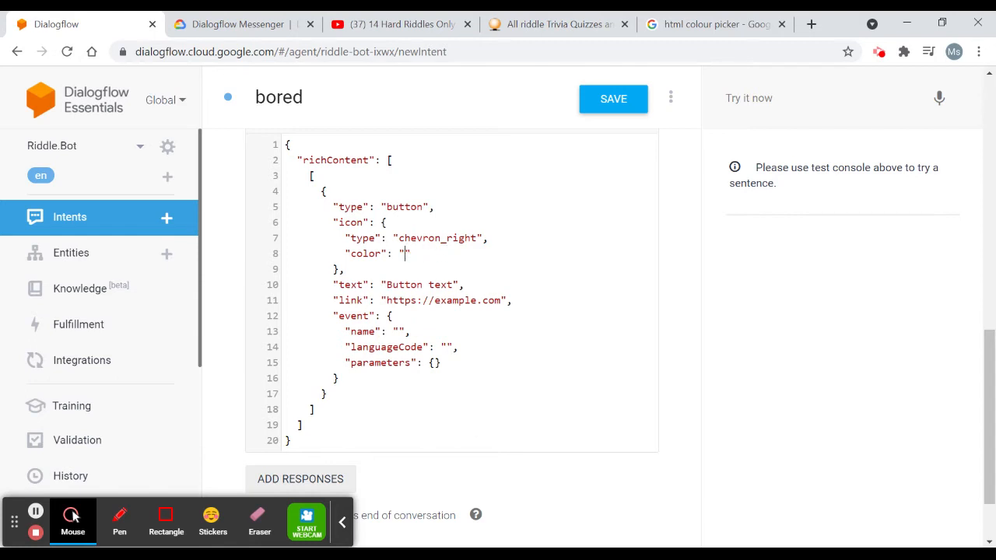
key(ctrl+v)
click(481, 274)
Replace the button's example link with the URL of the YouTube video "14 Hard Riddles Only the Smartest 5% Can Crack" and save the intent.
click(393, 24)
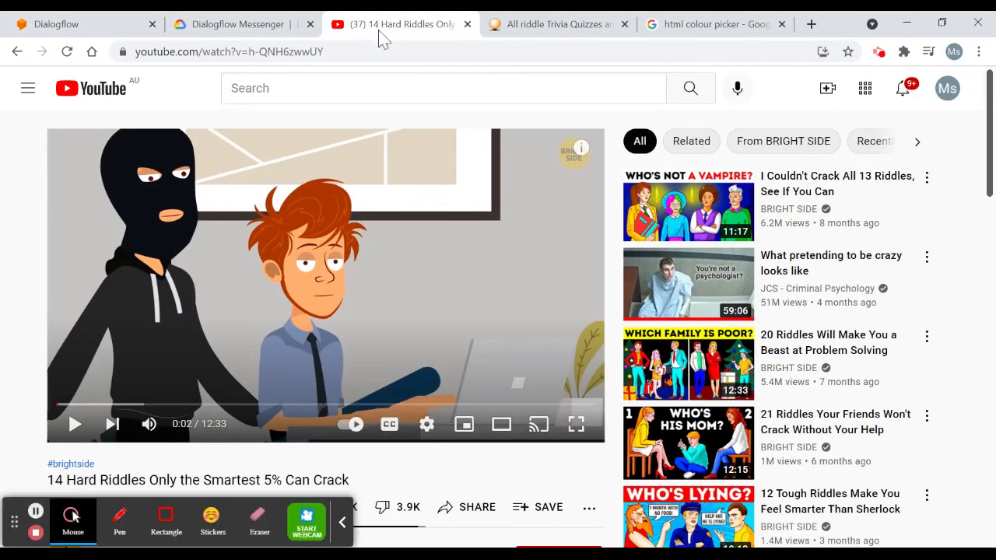
click(378, 52)
key(ctrl+c)
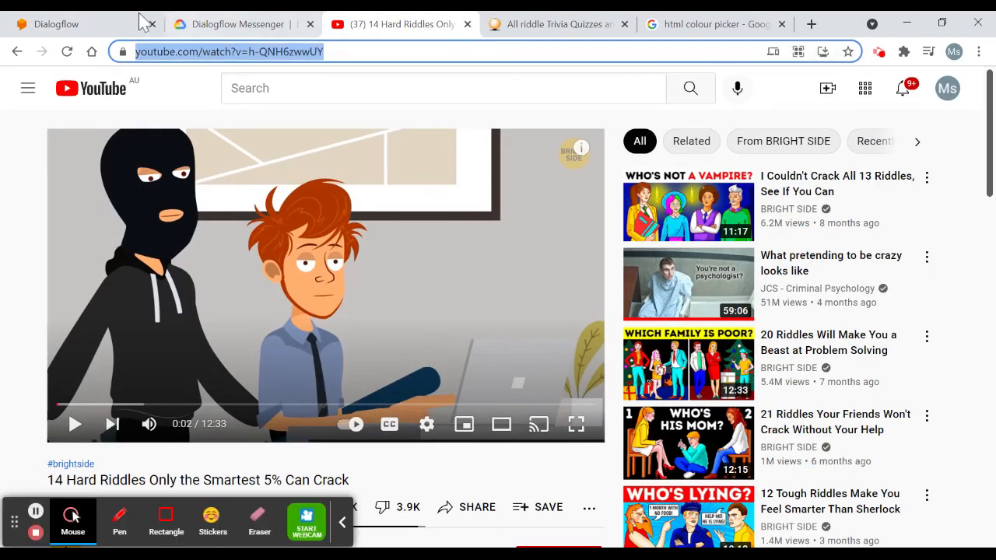
click(95, 32)
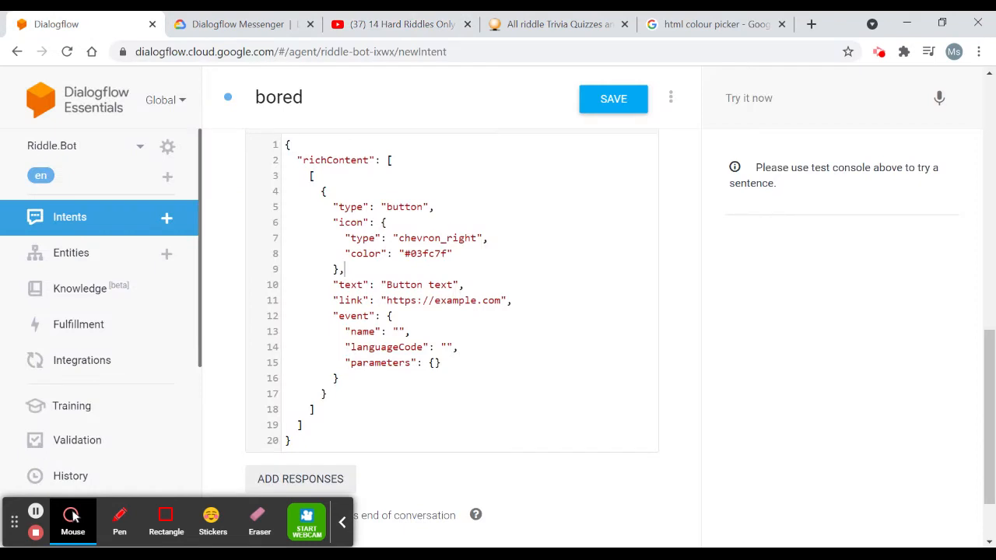
drag(501, 300, 386, 300)
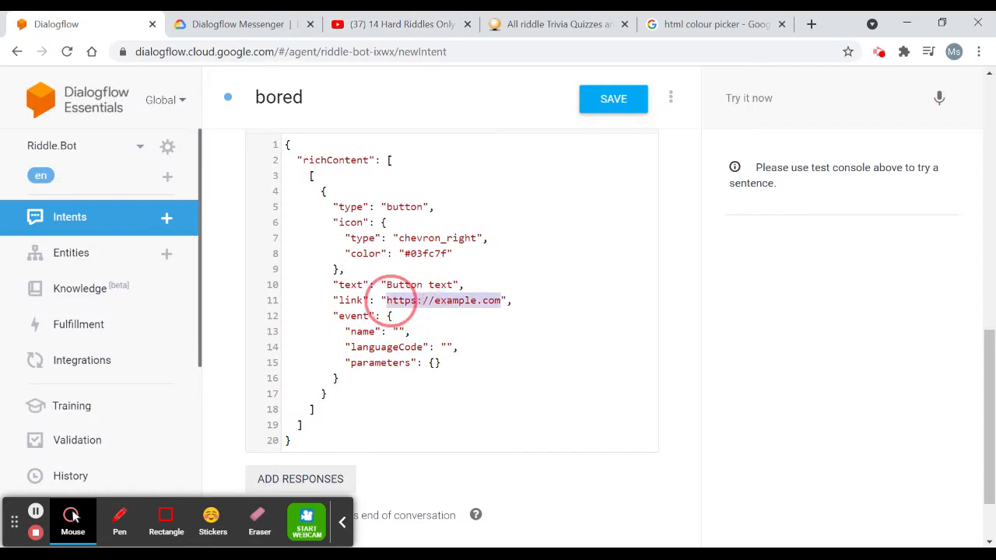
key(ctrl+v)
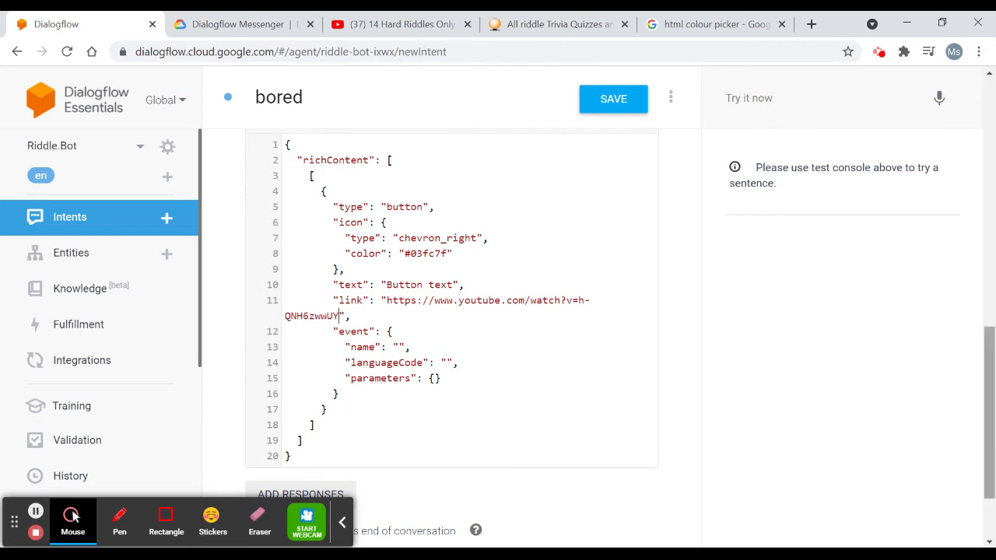
drag(988, 432, 989, 457)
click(632, 106)
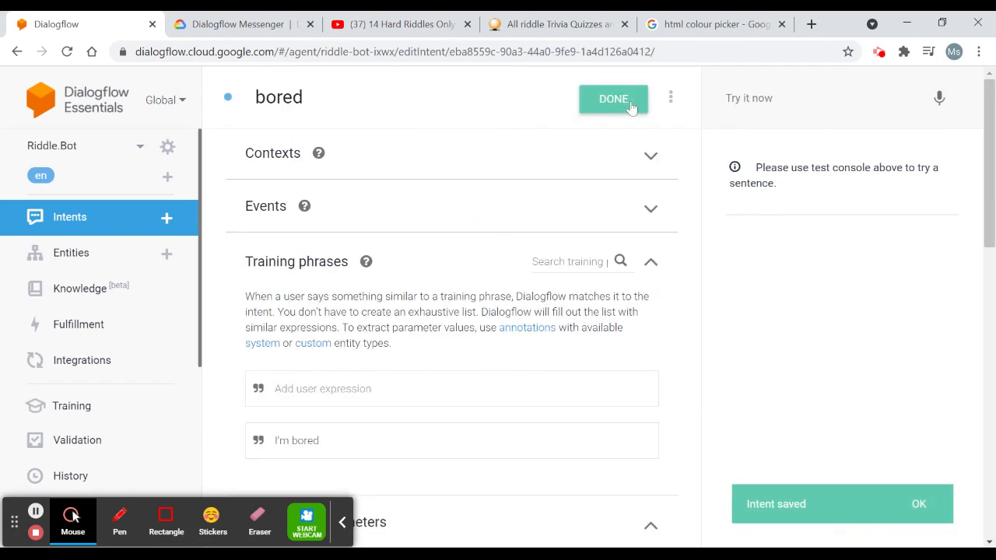
Add a second custom payload response below the button payload in the bored intent.
drag(988, 130, 988, 420)
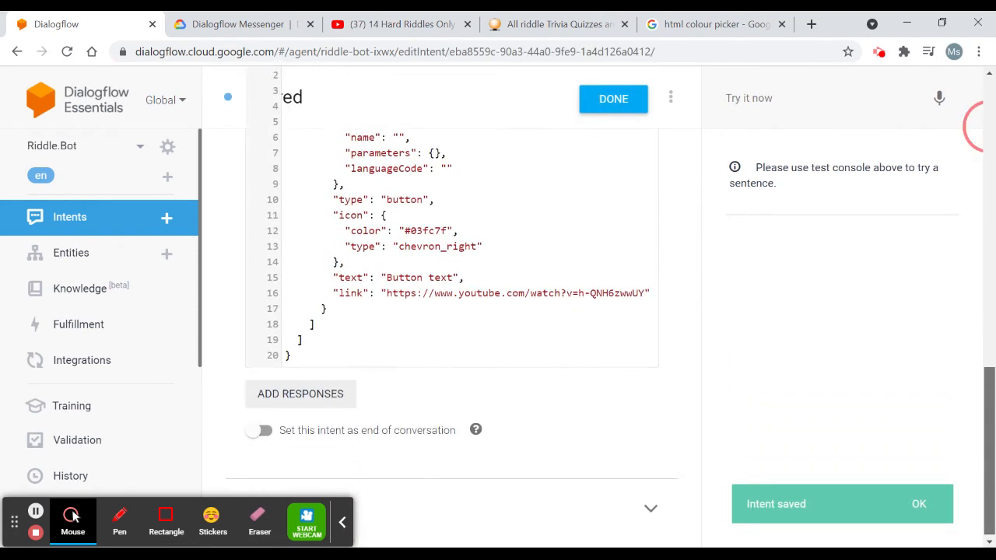
click(315, 397)
click(305, 454)
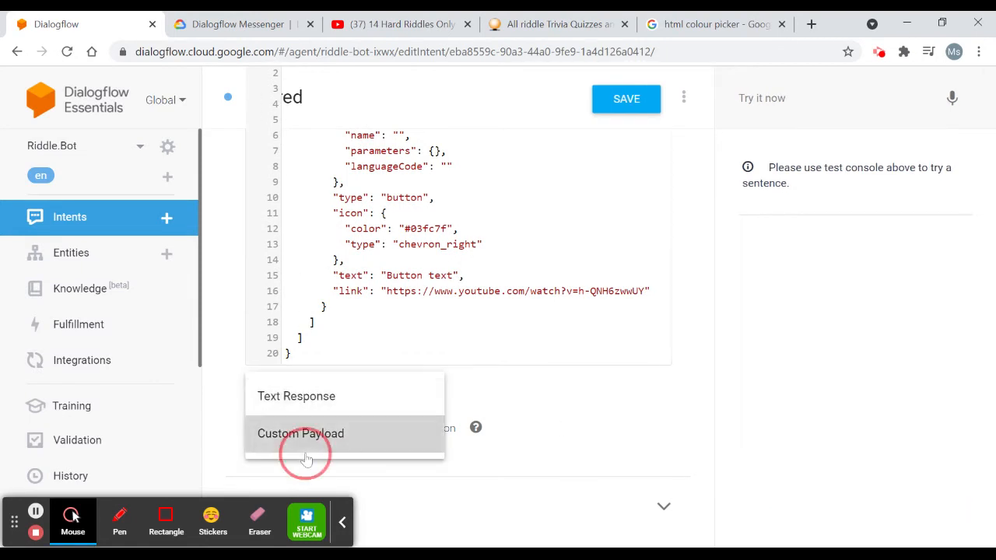
Examine the suggestion chip response and its example code in the Dialogflow Messenger documentation.
click(273, 26)
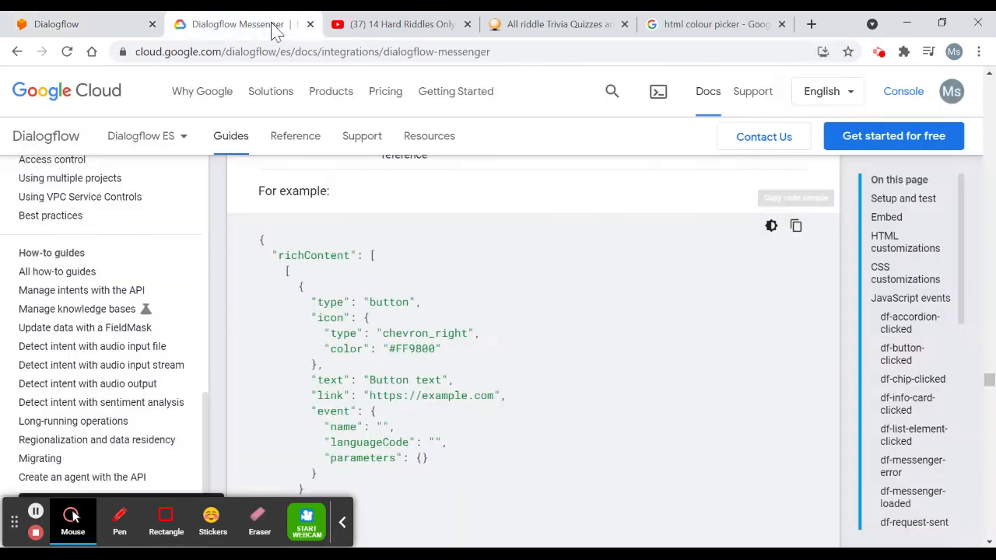
scroll(623, 405, down, 15)
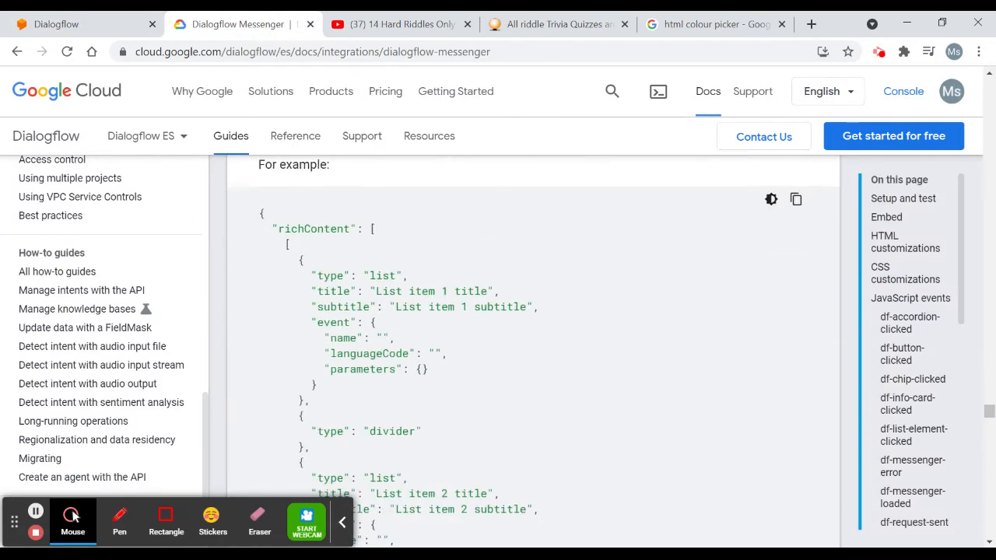
scroll(645, 391, down, 10)
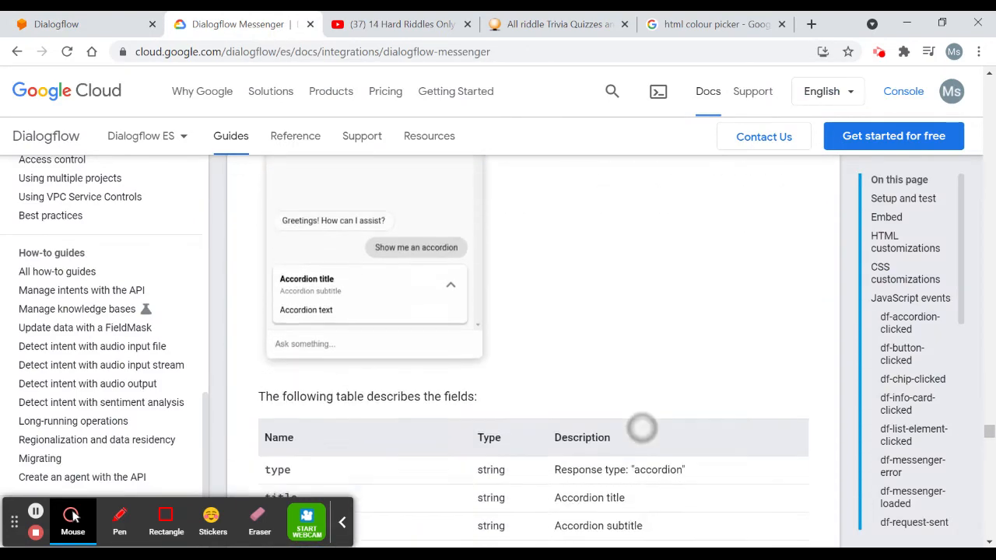
scroll(610, 465, down, 5)
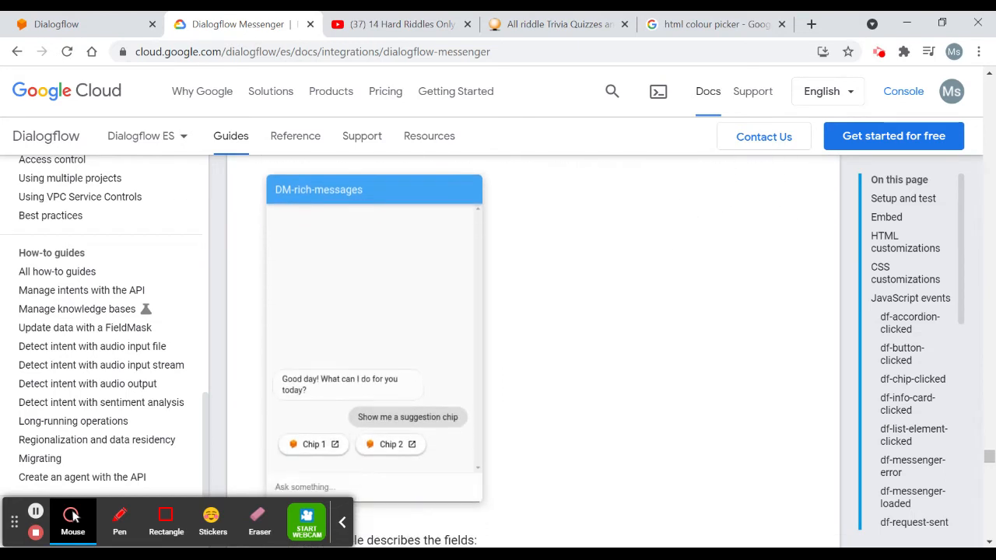
scroll(621, 420, up, 2)
scroll(621, 413, down, 9)
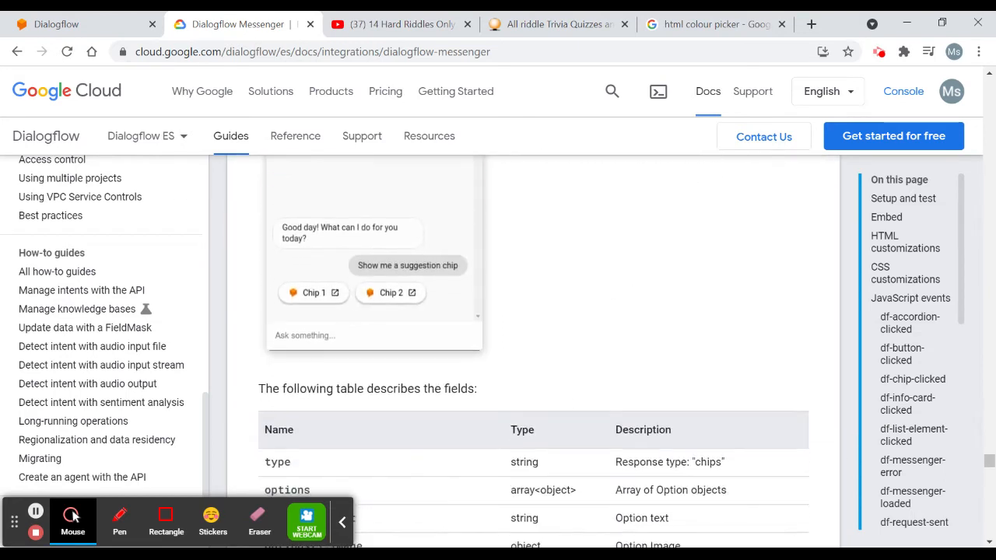
scroll(605, 420, down, 3)
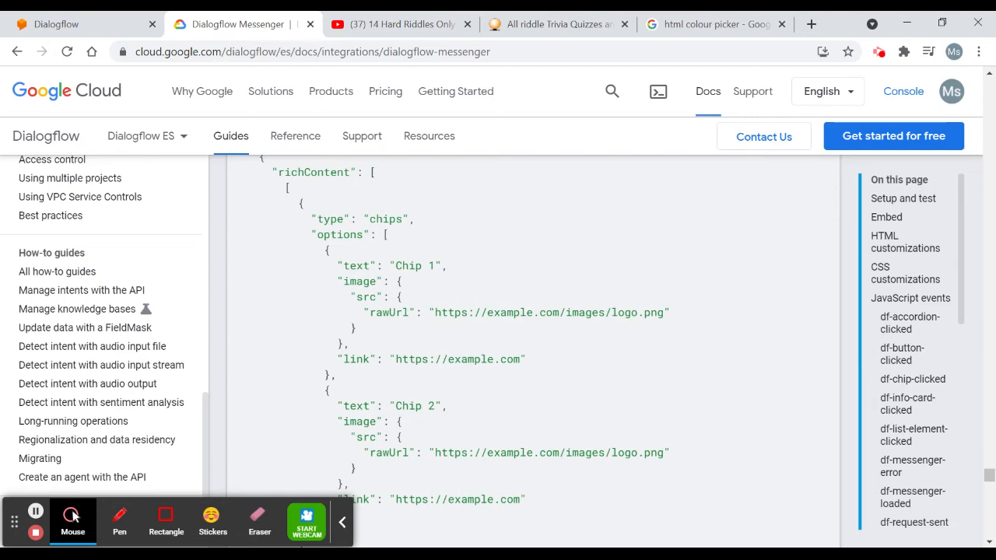
scroll(497, 452, down, 1)
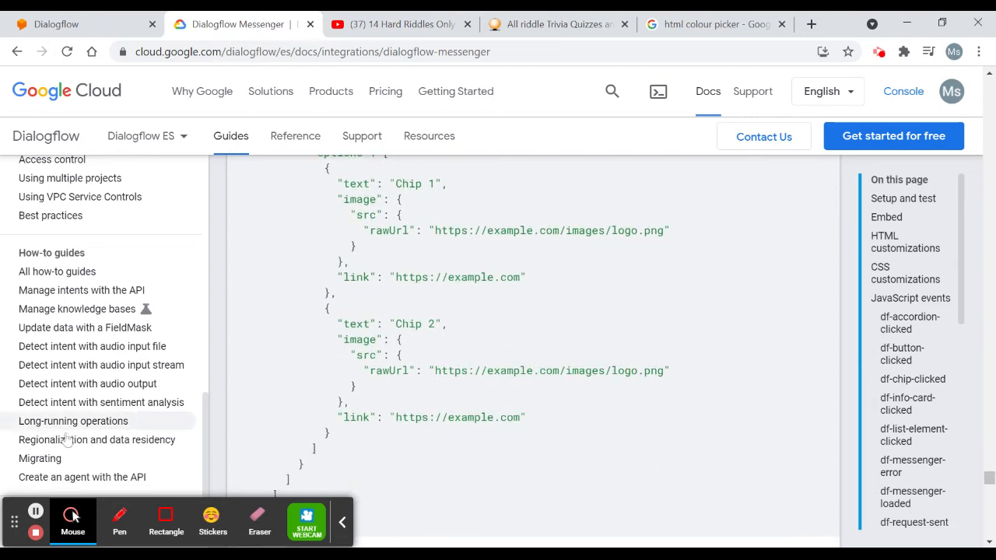
click(73, 517)
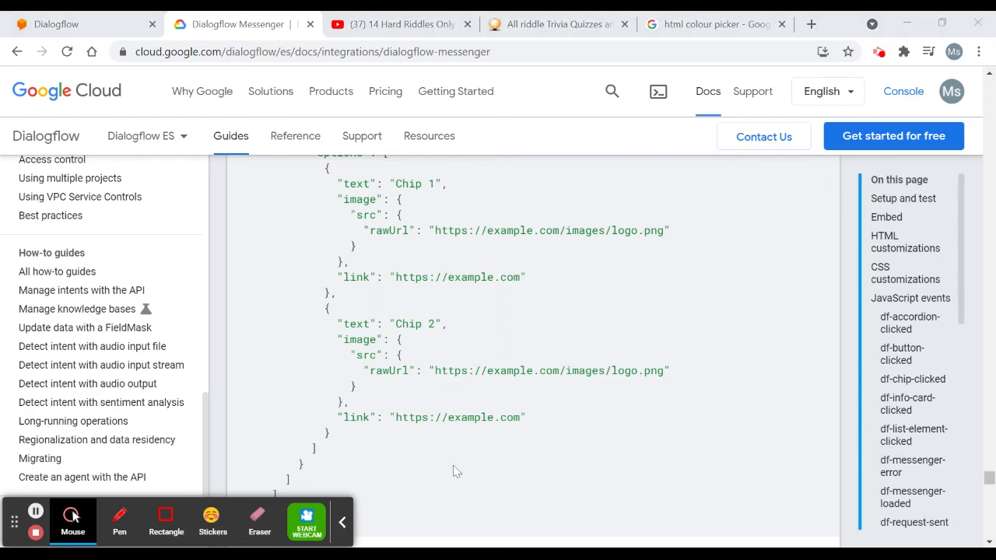
click(729, 98)
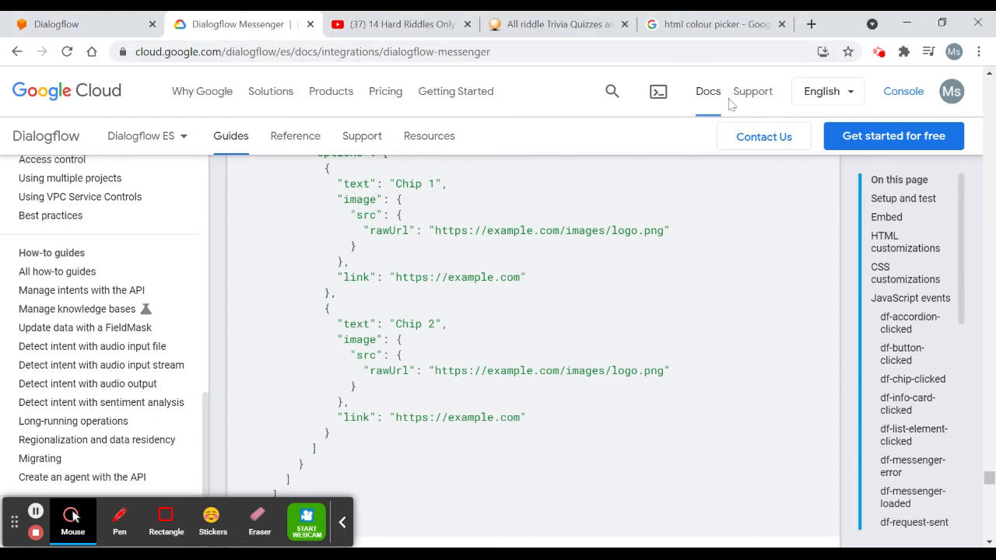
Paste the prepared suggestion chip code for Riddles 1 and Riddles 2 into the empty second custom payload and save the bored intent.
click(87, 28)
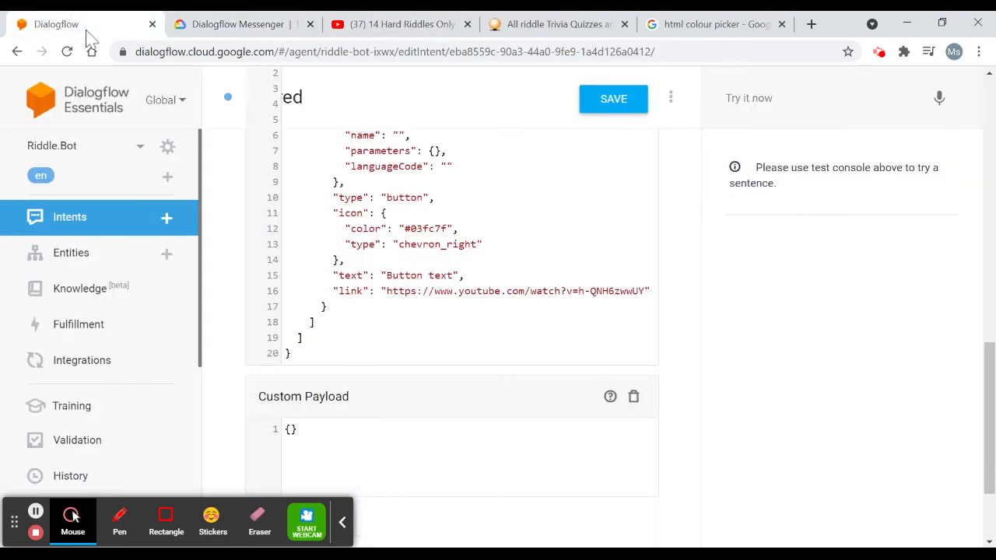
click(314, 430)
key(ctrl+v)
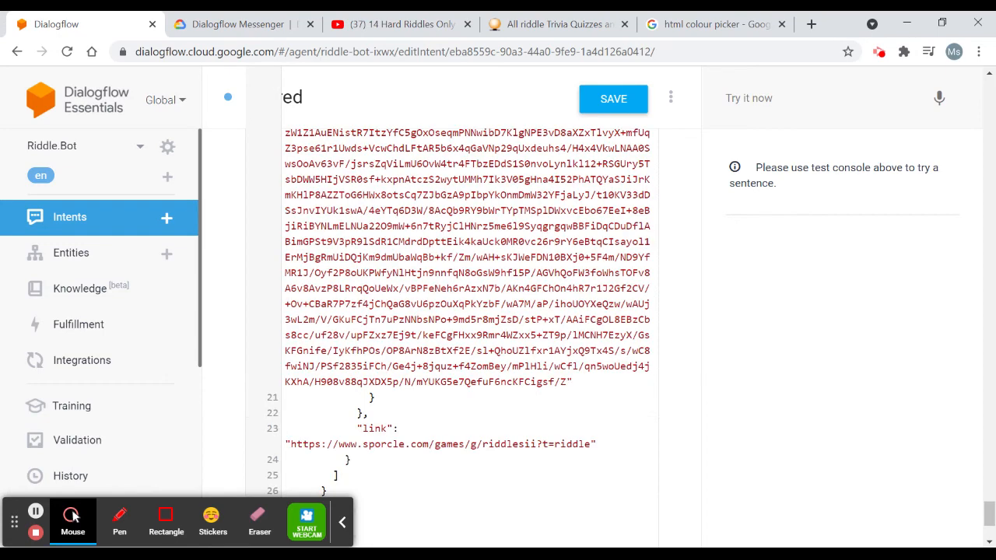
click(613, 105)
Open the agent's Dialogflow Messenger integration and launch its test chat.
click(106, 374)
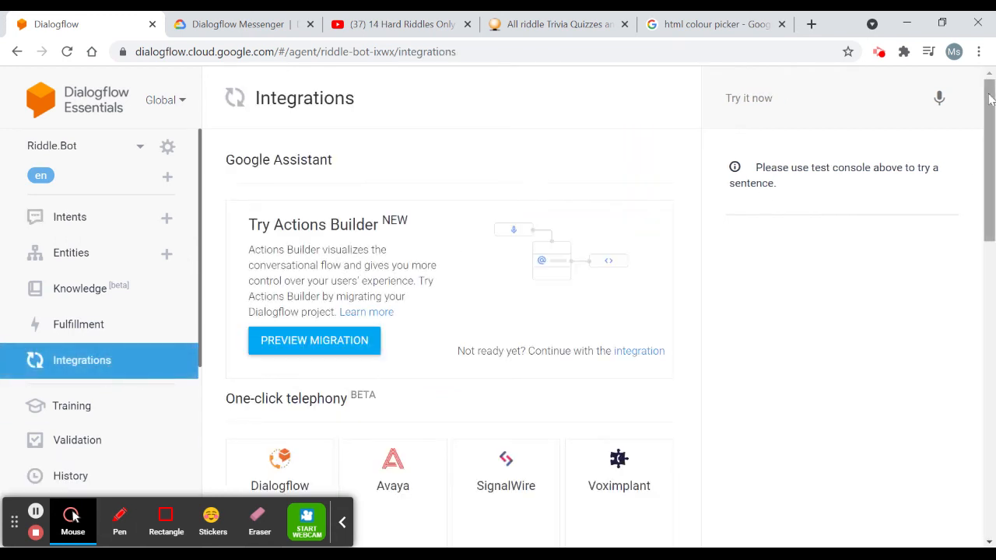
drag(990, 99, 990, 335)
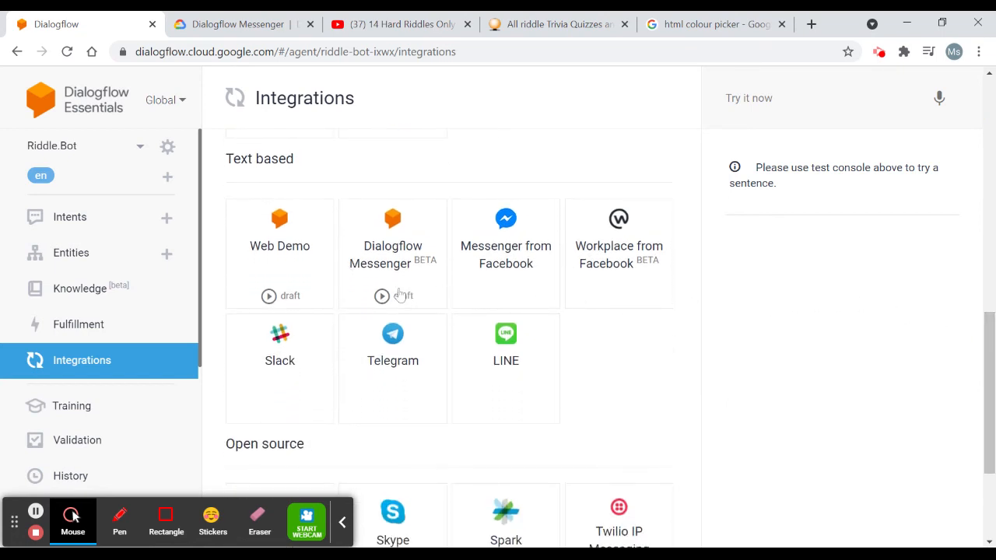
click(384, 251)
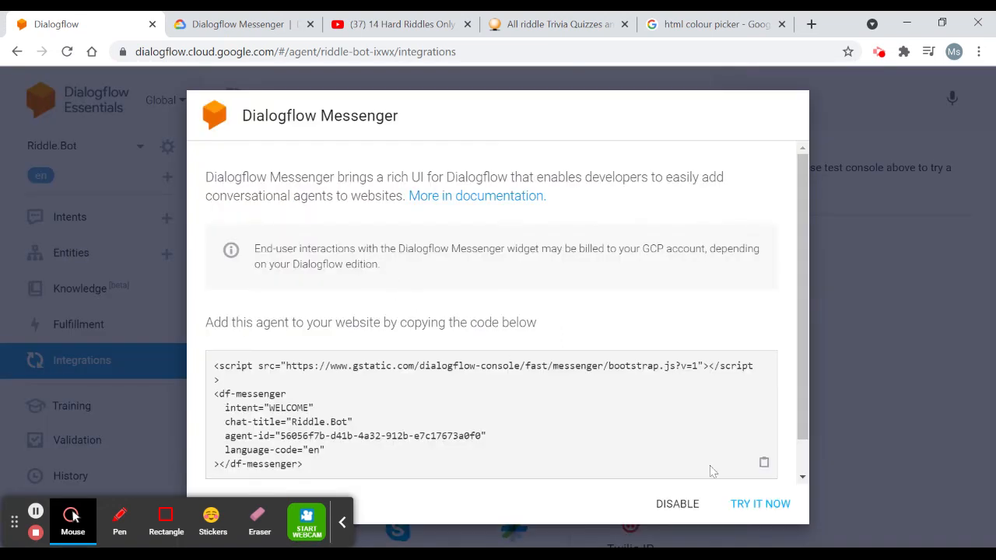
click(752, 504)
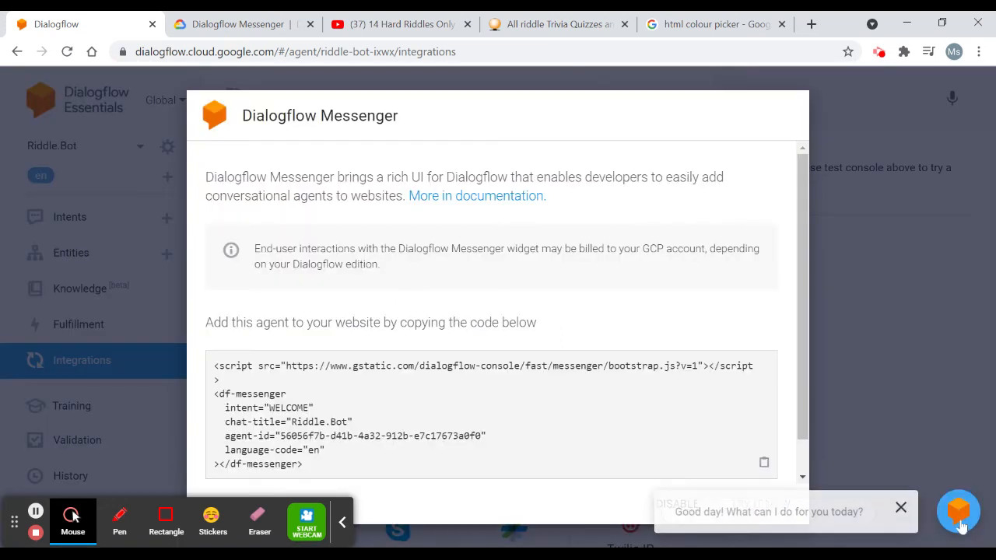
Expand the test chat and send the message "i'M BORED" to the bot.
click(866, 516)
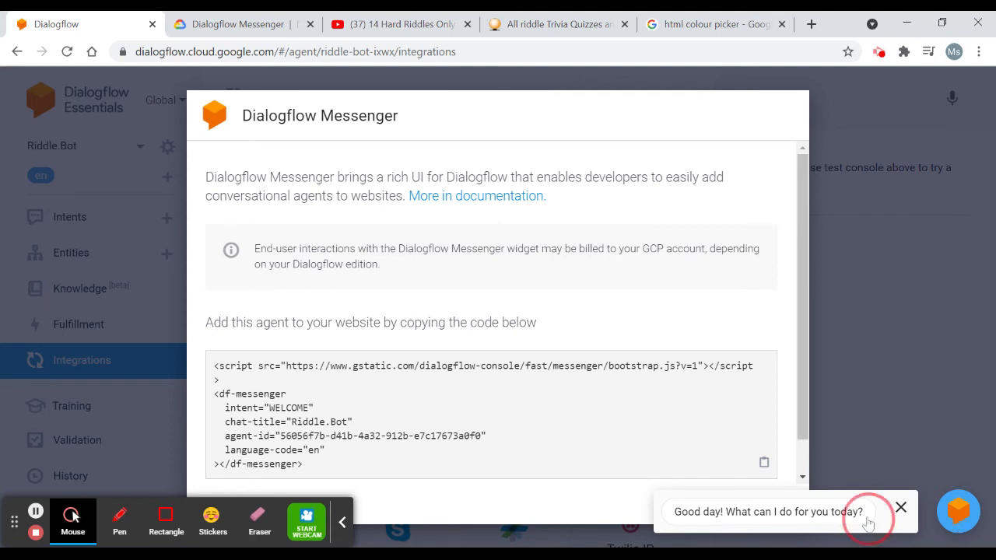
click(780, 449)
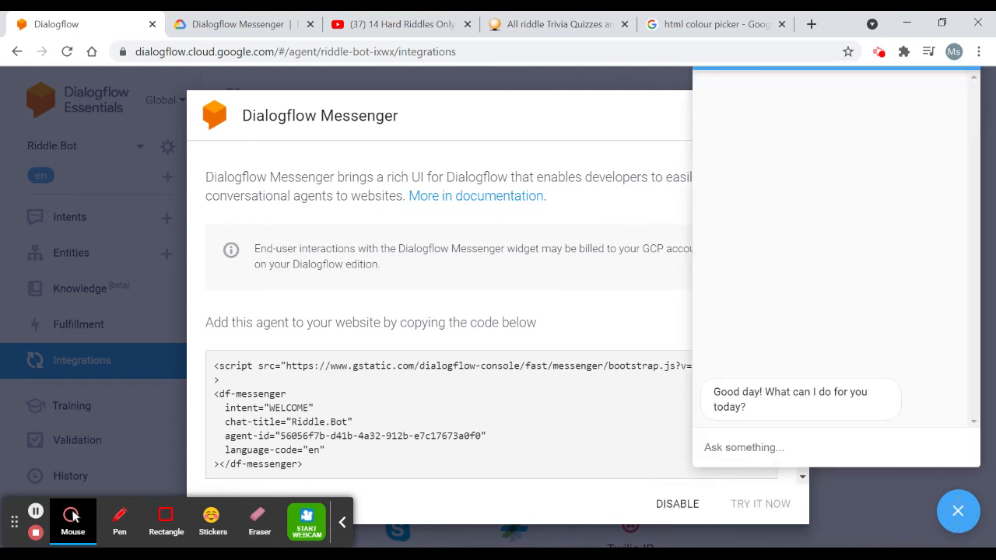
text(i'M BORED)
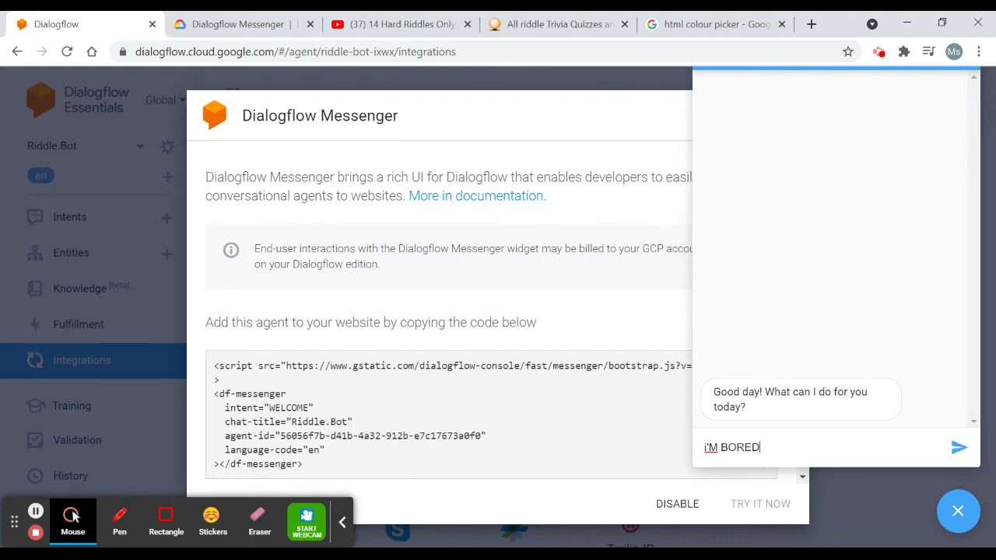
key(Return)
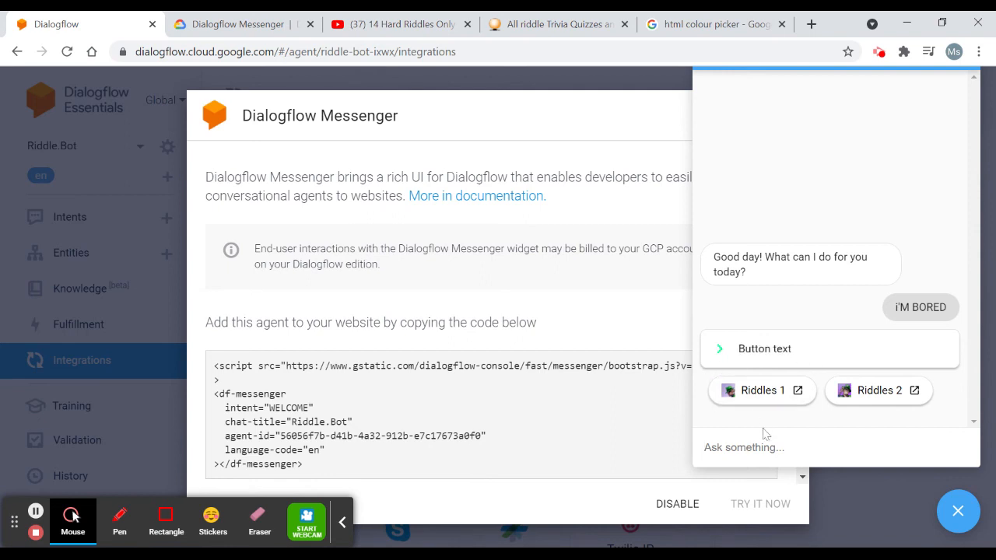
Test the "Button text" reply in the chat by opening its linked YouTube video, dismissing the recording-limit notices.
click(762, 364)
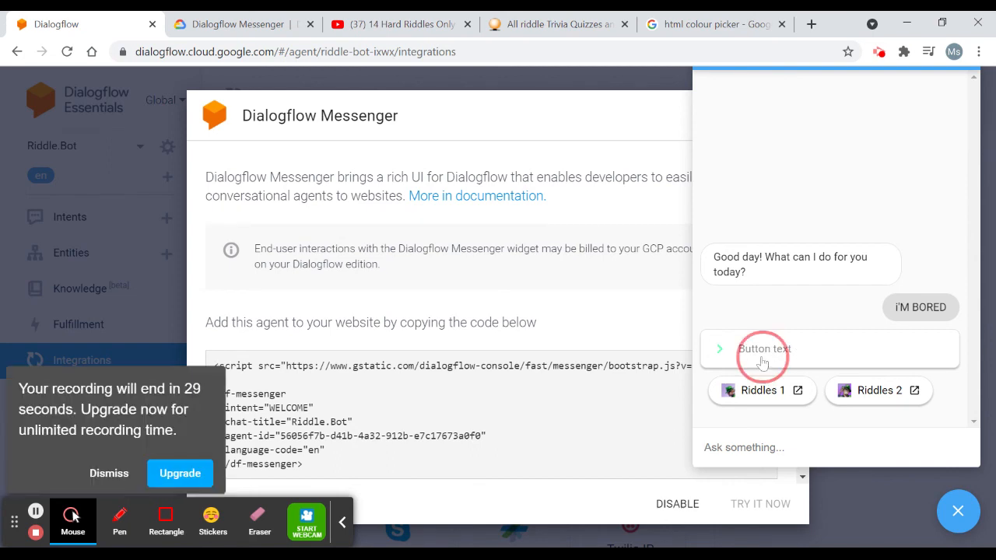
click(121, 474)
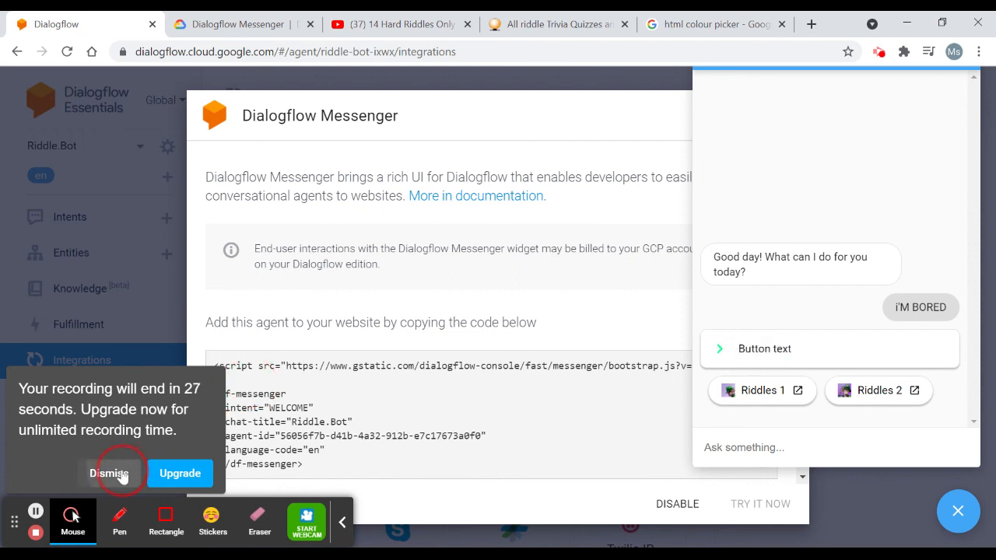
click(817, 358)
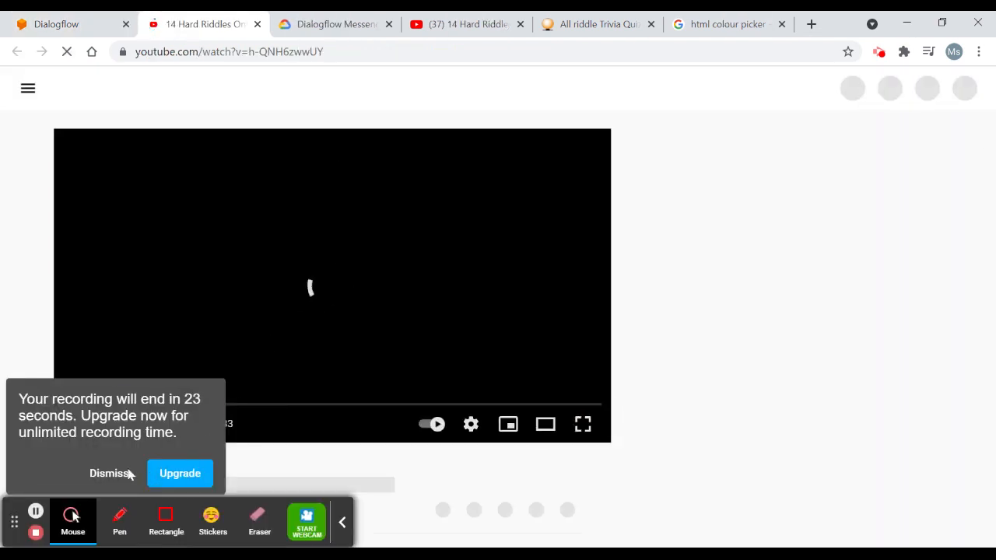
click(109, 474)
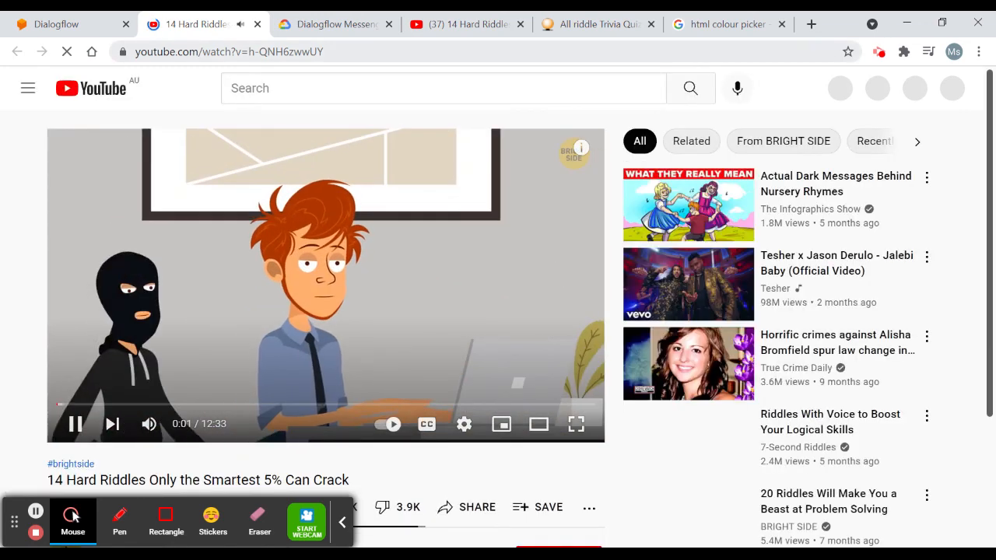